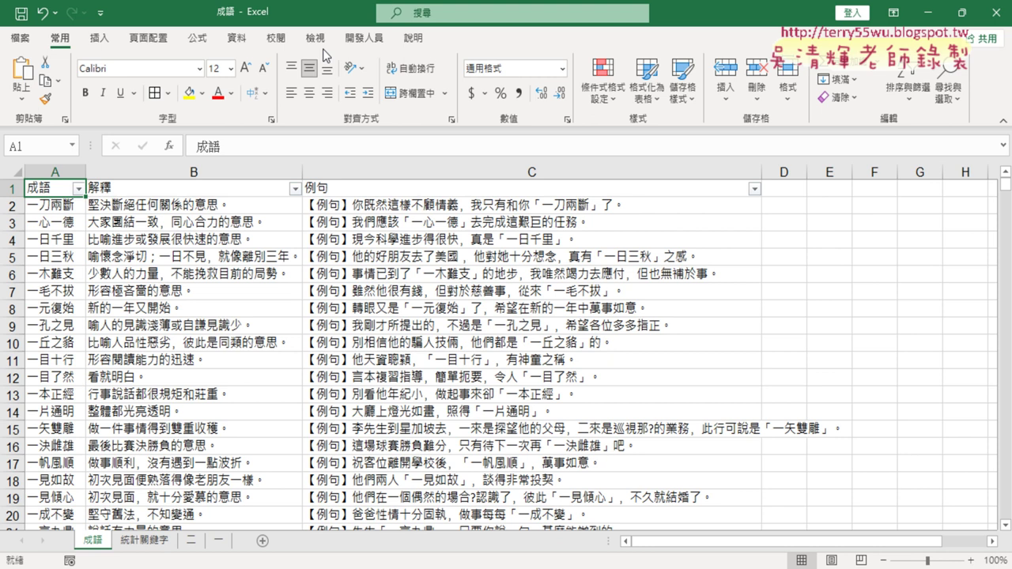
# Open and close the 成語 column's filter dropdown on the idiom table headers.
pyautogui.click(182, 191)
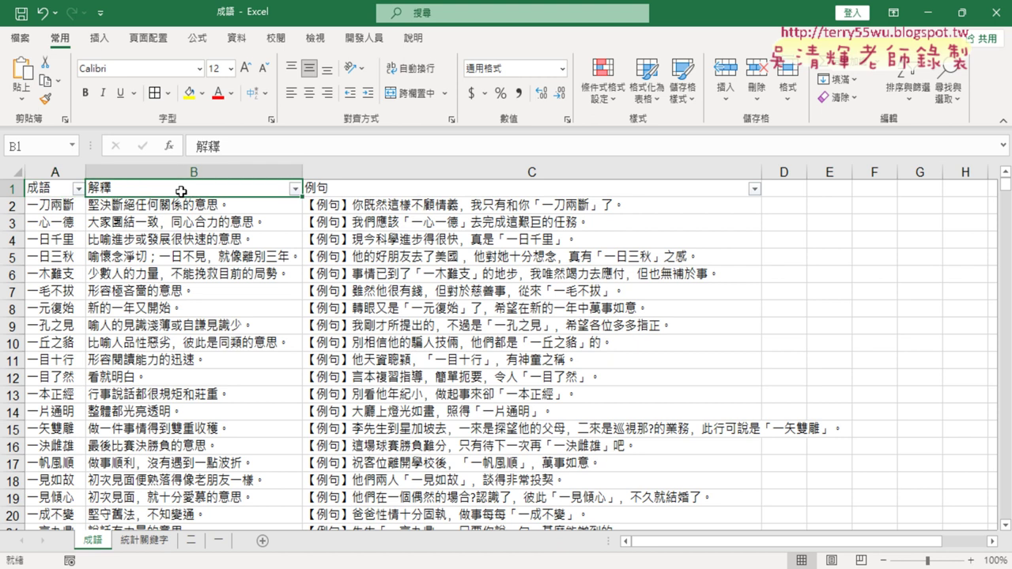
pyautogui.click(69, 190)
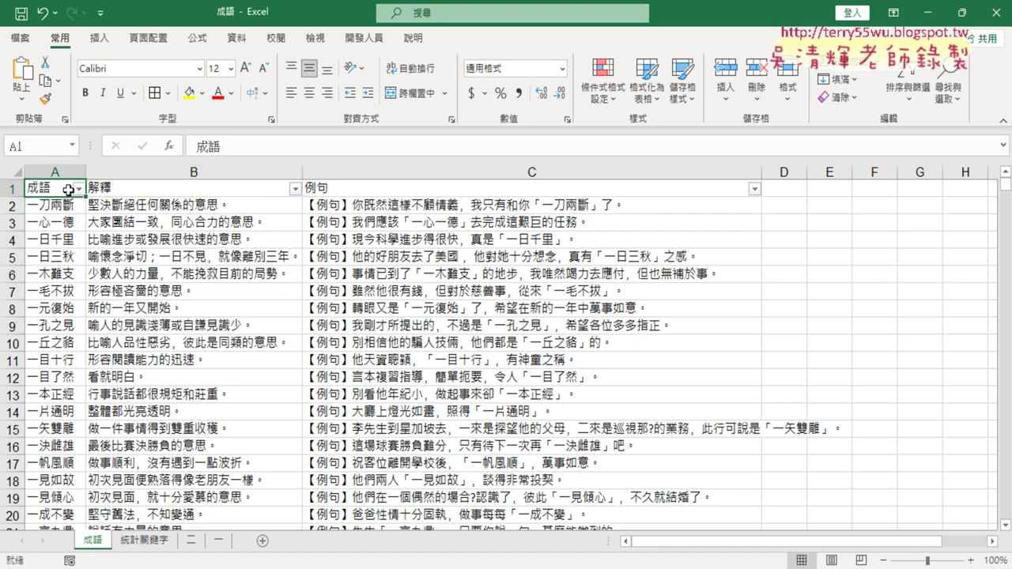
pyautogui.click(79, 190)
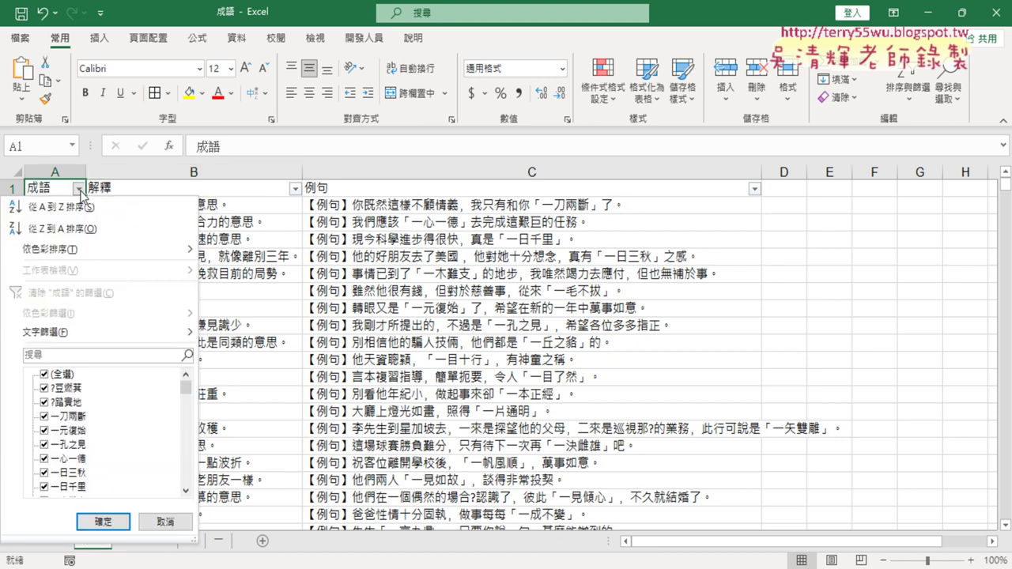
pyautogui.click(51, 190)
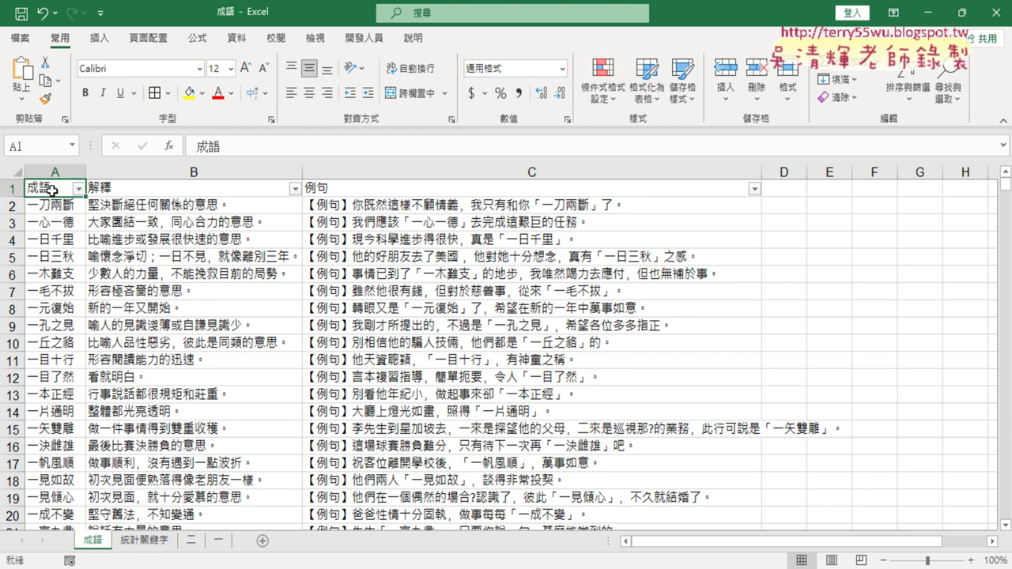
# Show the 資料 ribbon with its 篩選 filtering button.
pyautogui.click(237, 38)
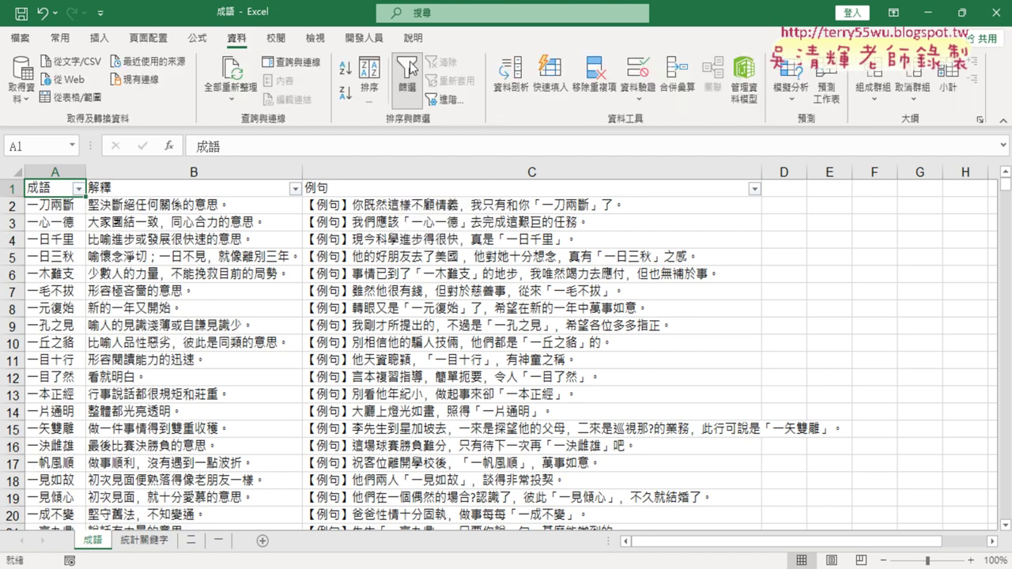
pyautogui.moveTo(418, 117); pyautogui.dragTo(428, 119)
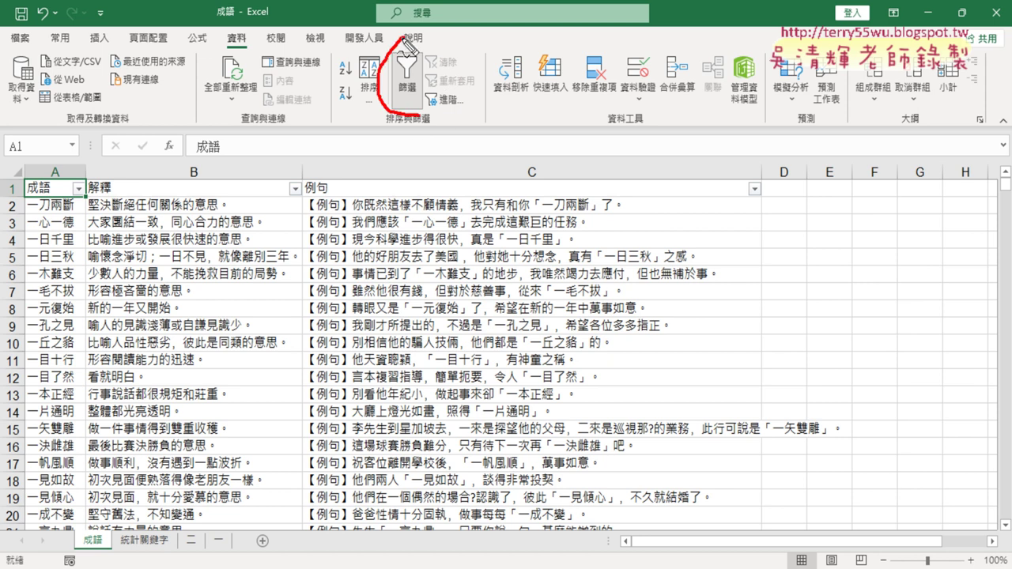
pyautogui.moveTo(257, 52); pyautogui.dragTo(253, 33)
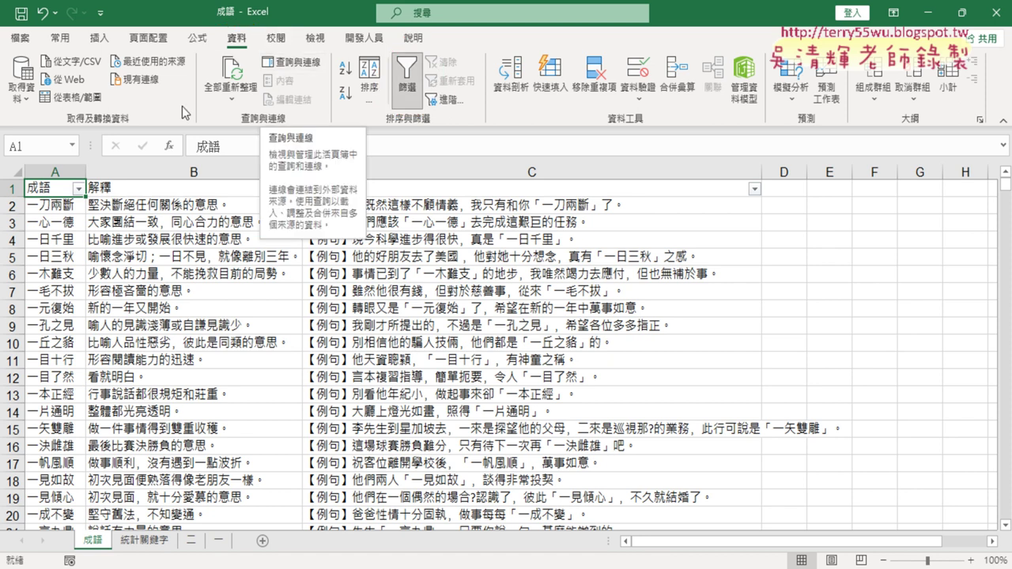
pyautogui.click(59, 37)
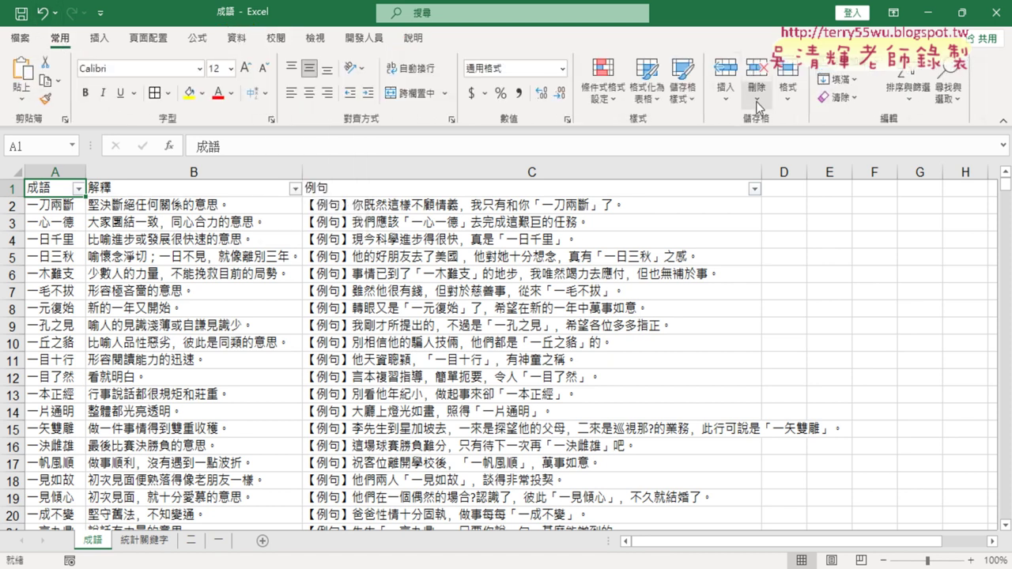
pyautogui.click(925, 106)
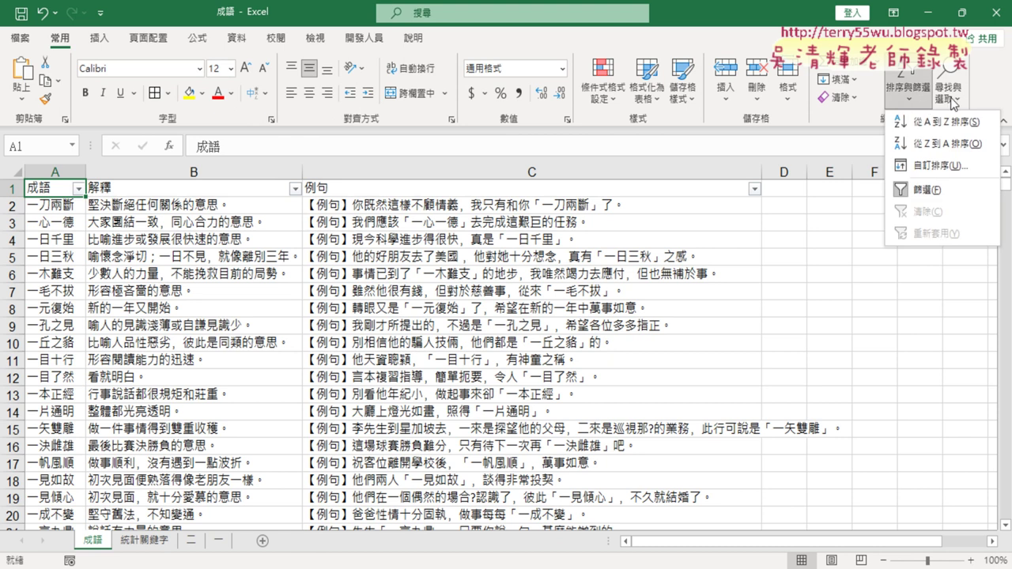
pyautogui.click(953, 101)
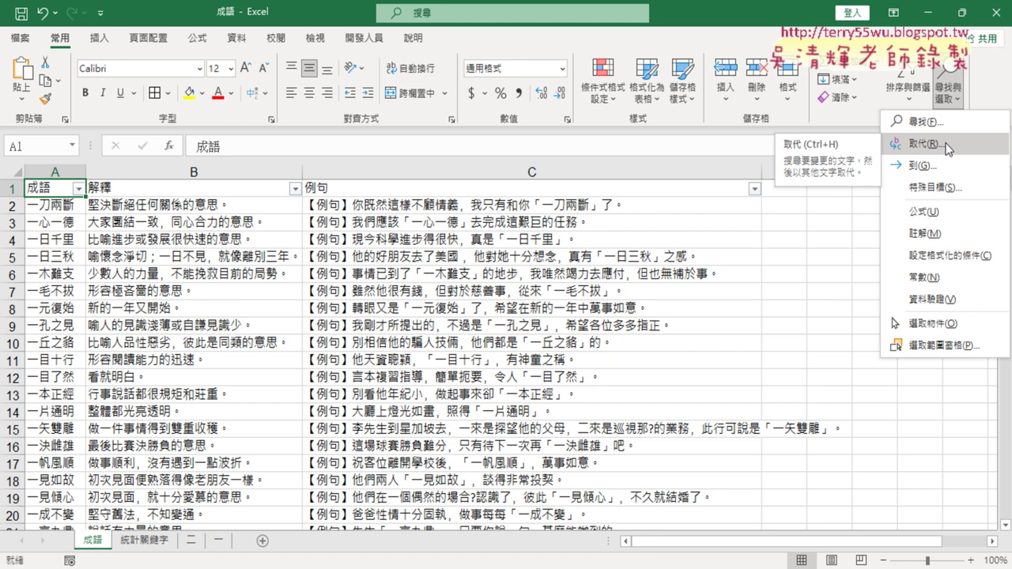
pyautogui.click(238, 44)
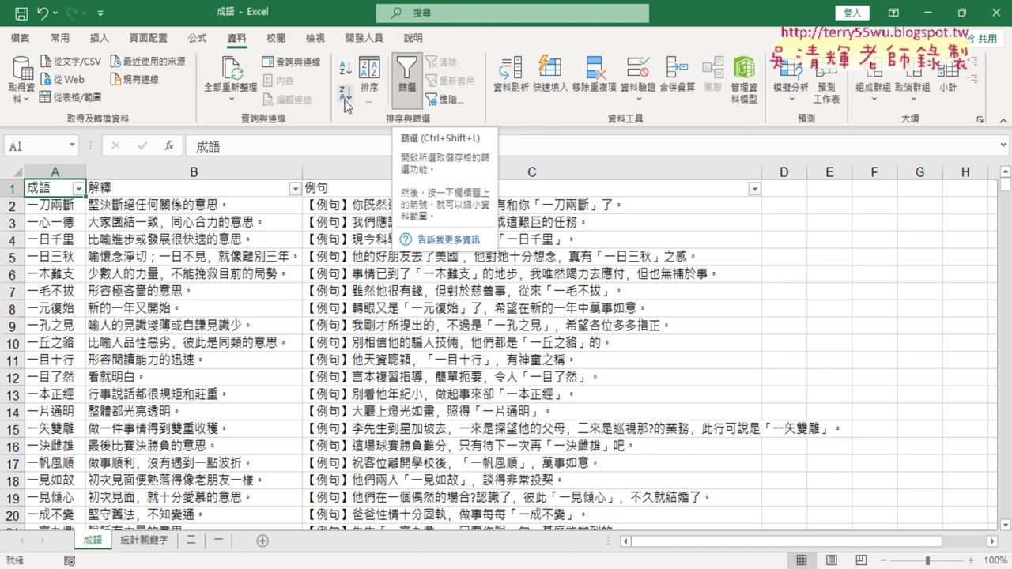
# Toggle 篩選 off and back on, then open the 成語 column's text-filter choices.
pyautogui.click(409, 88)
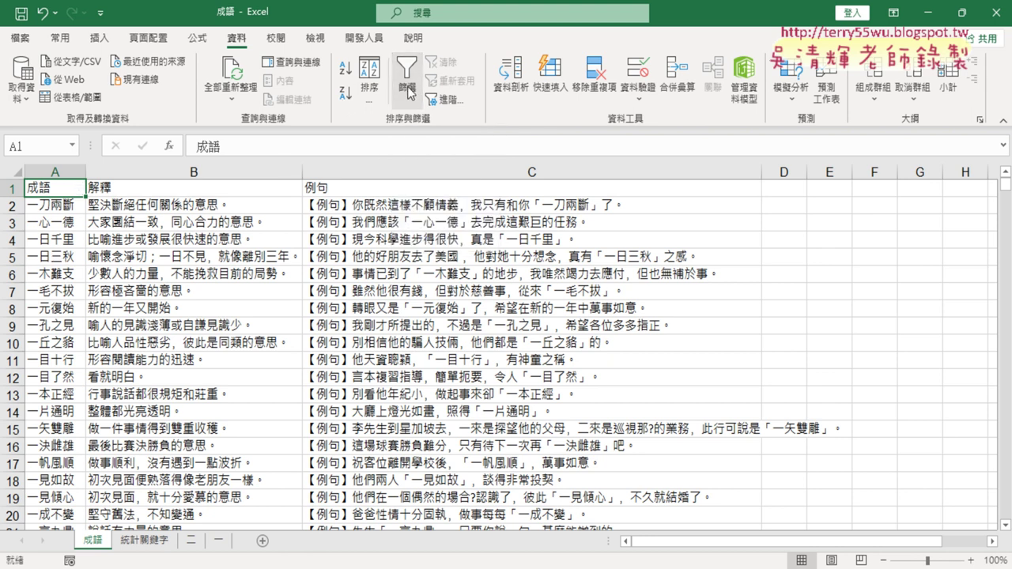
pyautogui.scroll(-3, 67, 428)
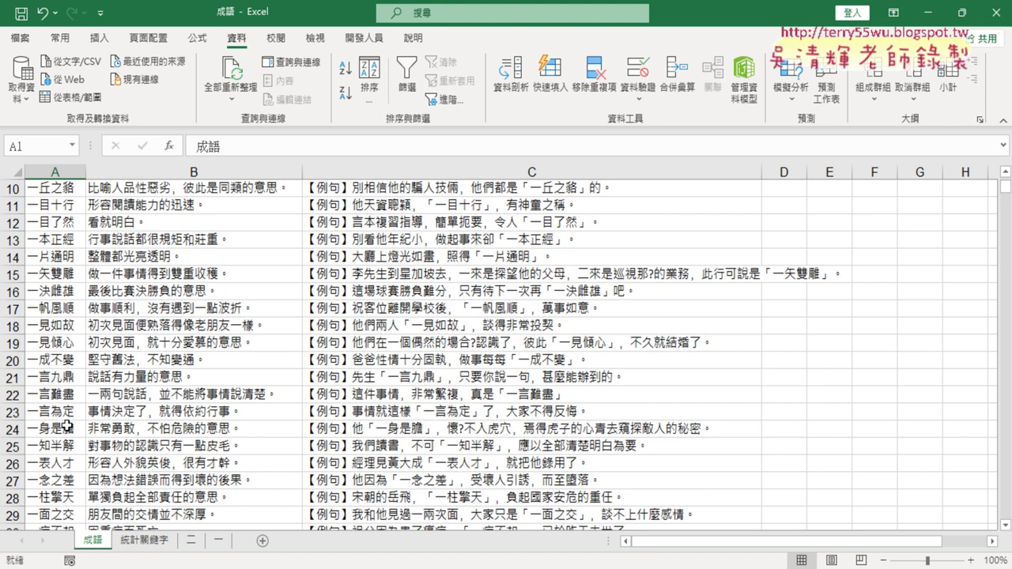
pyautogui.scroll(-6, 66, 428)
pyautogui.scroll(9, 66, 428)
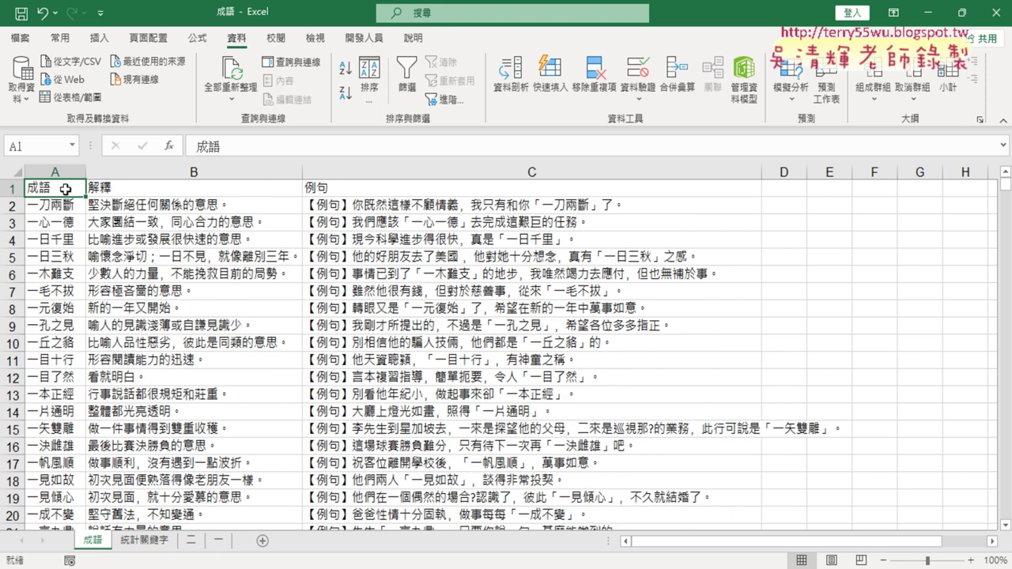
pyautogui.click(405, 89)
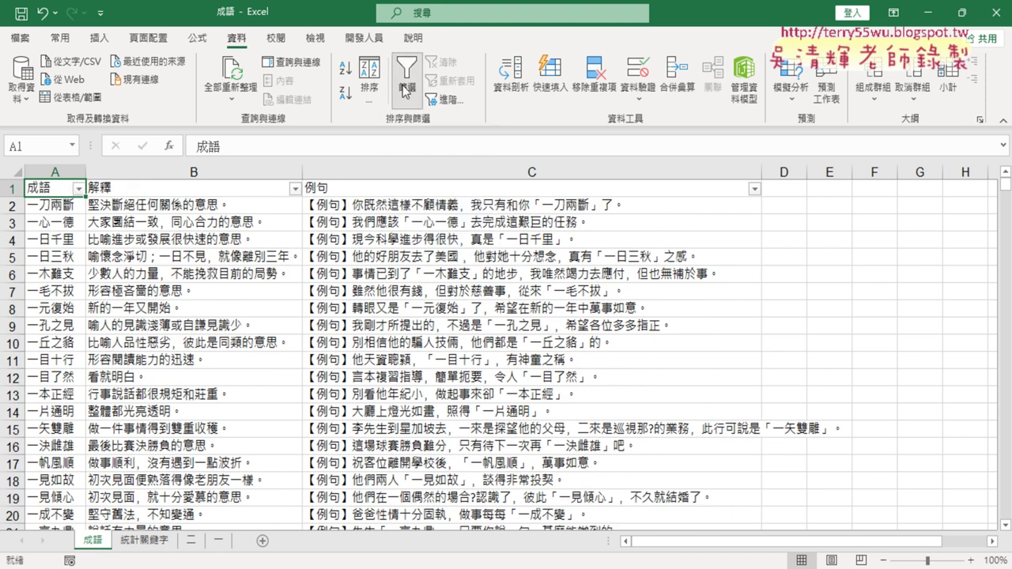
pyautogui.click(79, 189)
pyautogui.moveTo(103, 332)
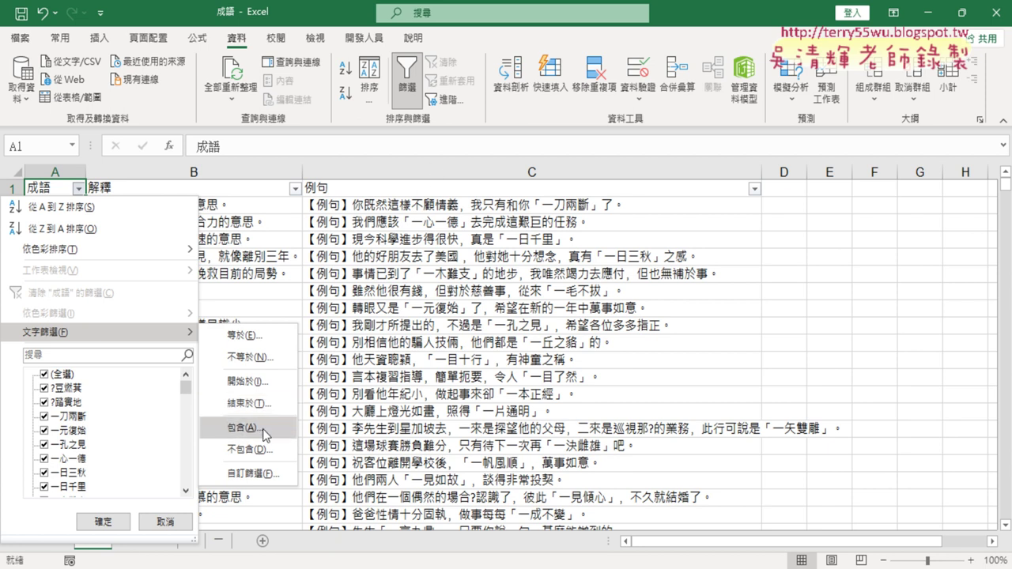
# Apply a 包含 text filter of 三 on 成語, leaving 12 of 1185 records.
pyautogui.click(246, 427)
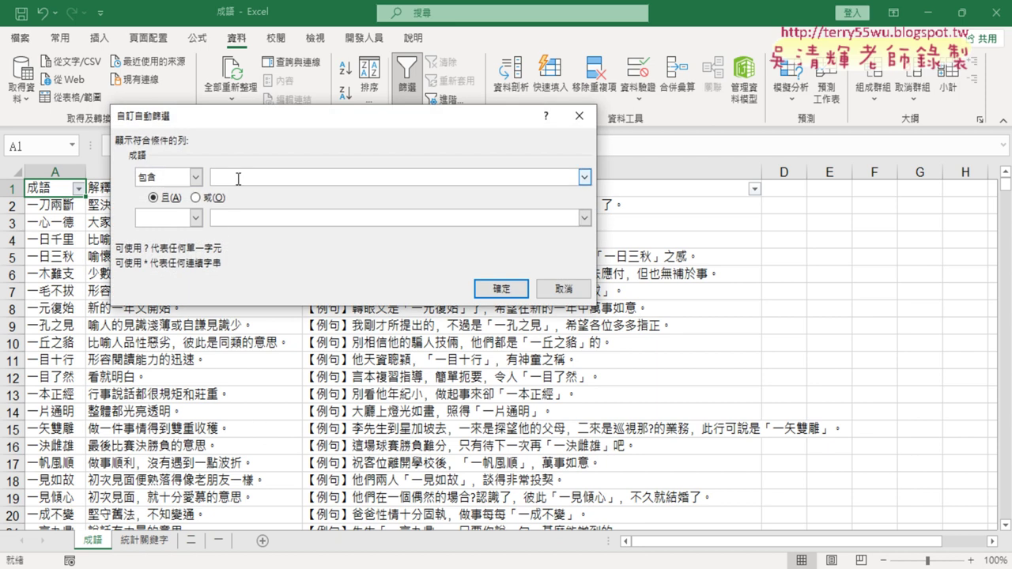
pyautogui.write('s8')
pyautogui.press('BackSpace')
pyautogui.press('BackSpace')
pyautogui.write('ㄖ')
pyautogui.press('Return')
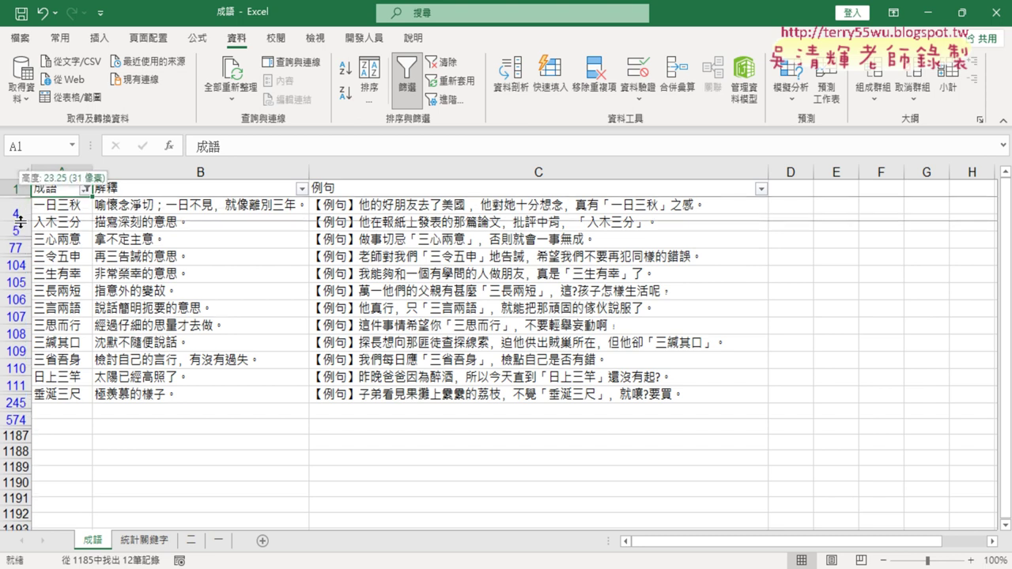
# Briefly reveal and re-hide the hidden rows, then select the whole filtered idiom table.
pyautogui.moveTo(17, 194); pyautogui.dragTo(17, 222)
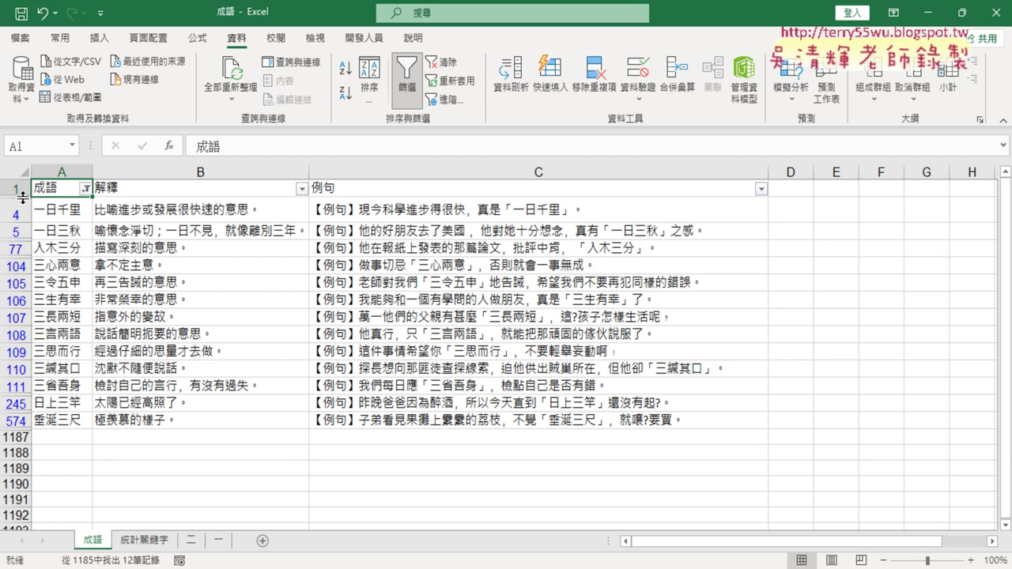
pyautogui.moveTo(22, 197); pyautogui.dragTo(23, 219)
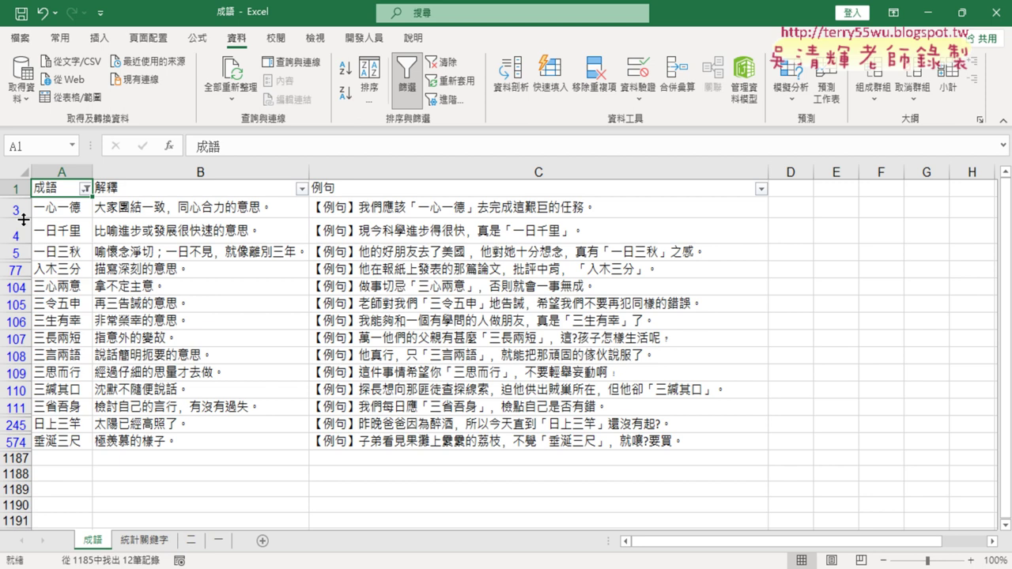
pyautogui.moveTo(23, 219); pyautogui.dragTo(17, 198)
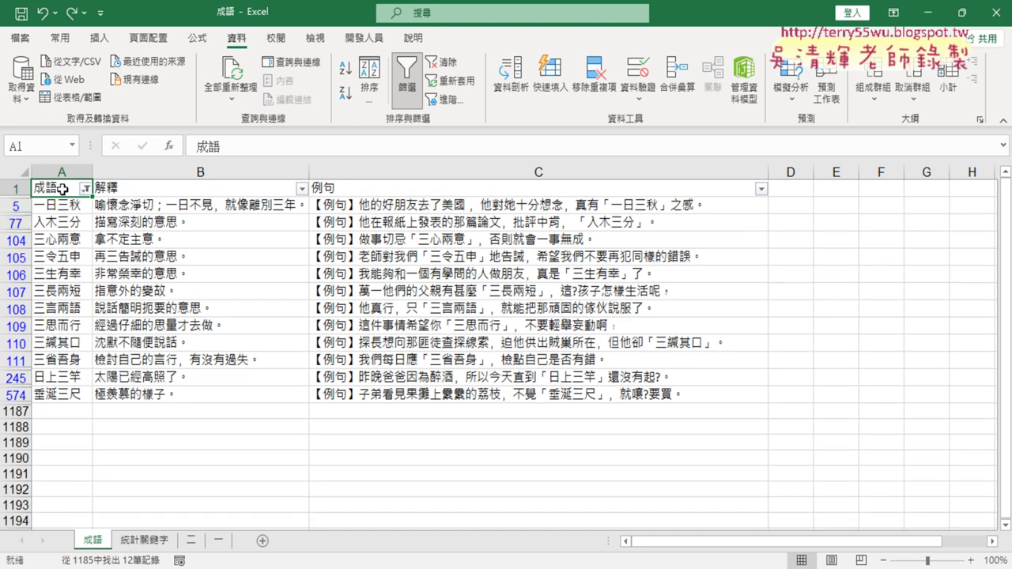
pyautogui.hotkey('ctrl', 'shift', 'Right')
pyautogui.hotkey('ctrl', 'shift', 'Down')
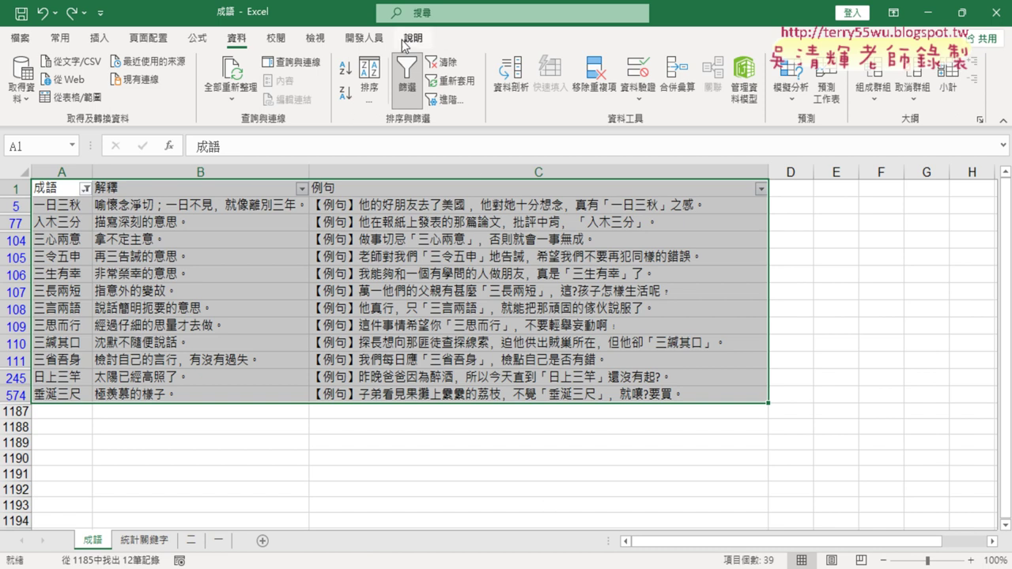
# Show the 開發人員 (Developer) ribbon.
pyautogui.click(366, 38)
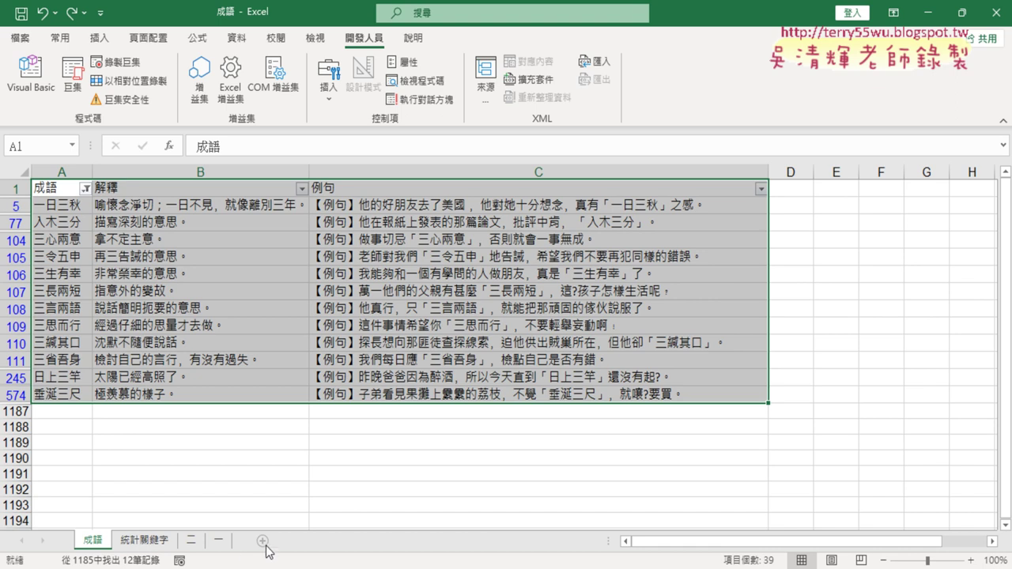
# Go to the 統計關鍵字 sheet listing keywords 一 through 十 with an empty 數量 column.
pyautogui.click(151, 546)
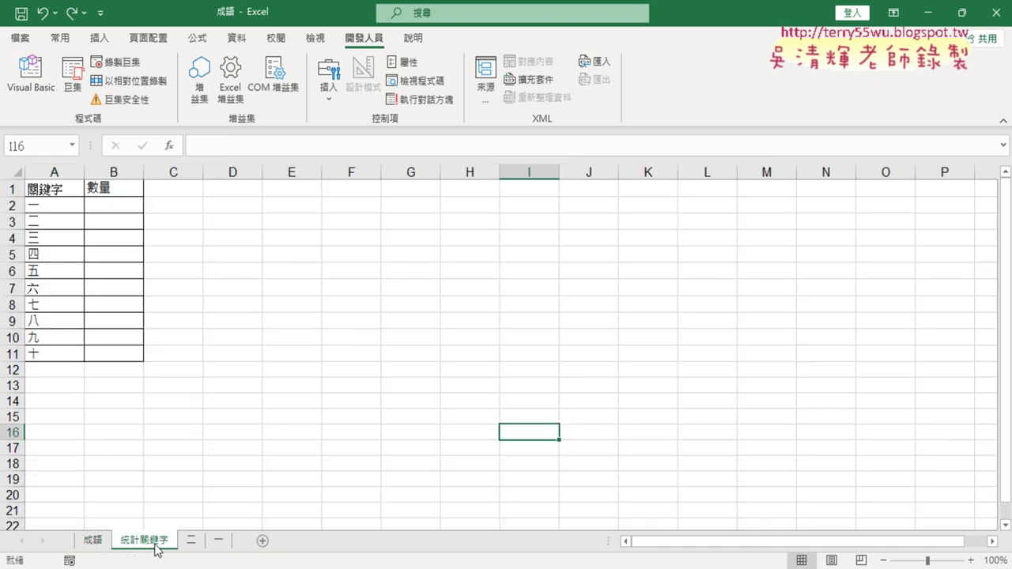
pyautogui.moveTo(155, 544)
pyautogui.mouseDown()
pyautogui.moveTo(115, 538)
pyautogui.moveTo(180, 546)
pyautogui.mouseUp()
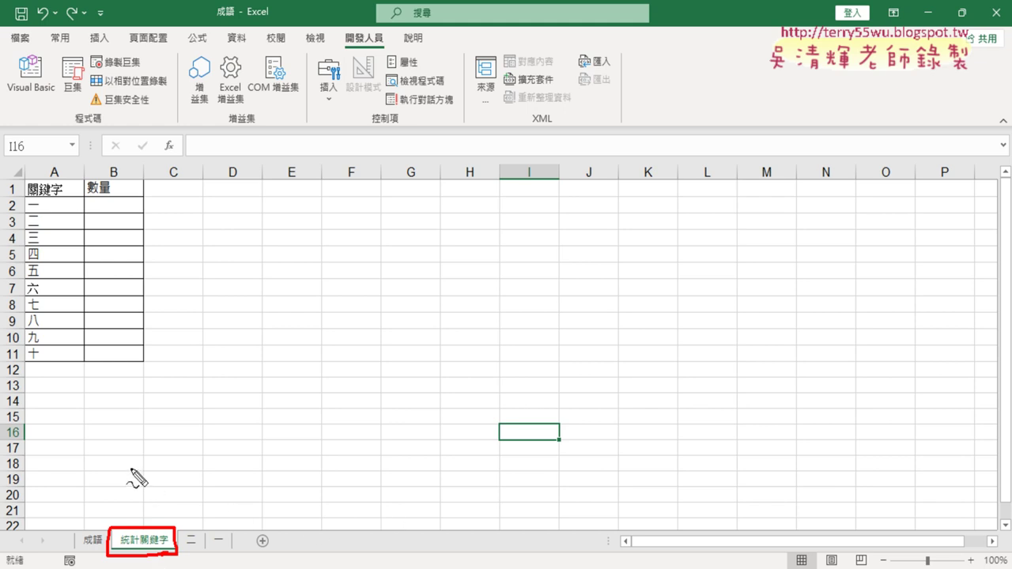
pyautogui.moveTo(122, 457)
pyautogui.mouseDown()
pyautogui.moveTo(147, 522)
pyautogui.moveTo(158, 501)
pyautogui.mouseUp()
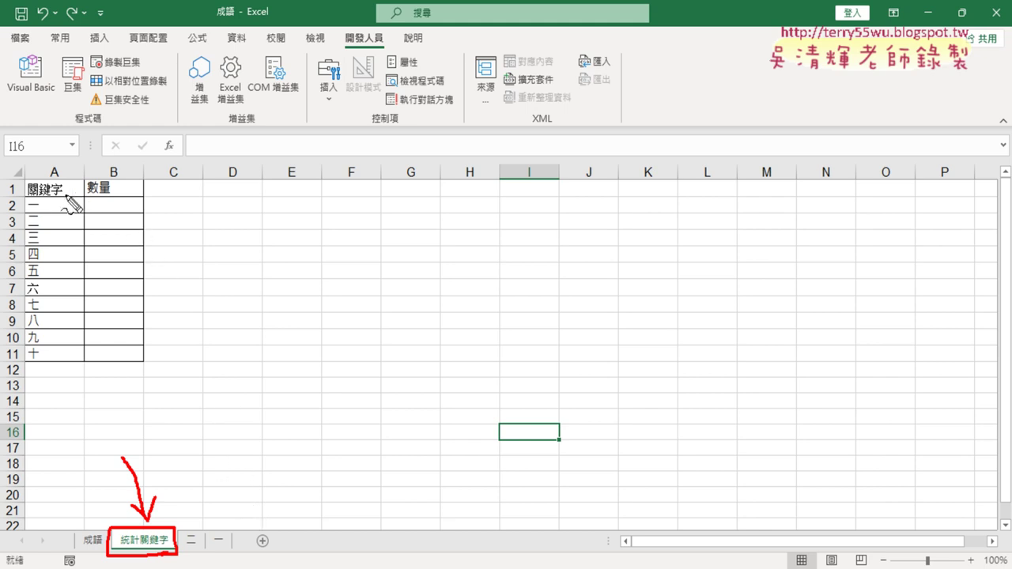
pyautogui.moveTo(60, 201)
pyautogui.mouseDown()
pyautogui.moveTo(49, 205)
pyautogui.moveTo(68, 189)
pyautogui.mouseUp()
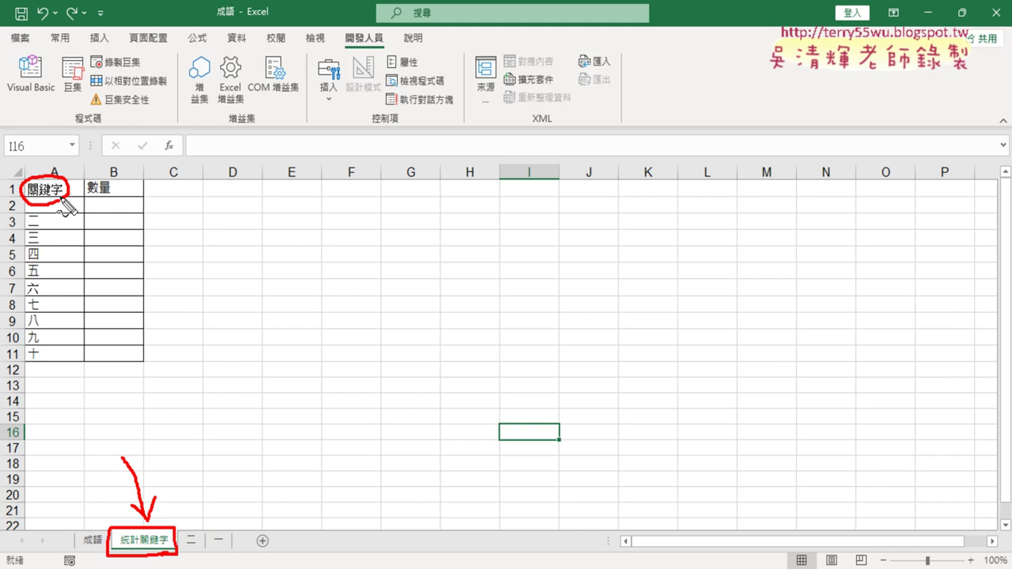
pyautogui.moveTo(39, 261); pyautogui.dragTo(45, 261)
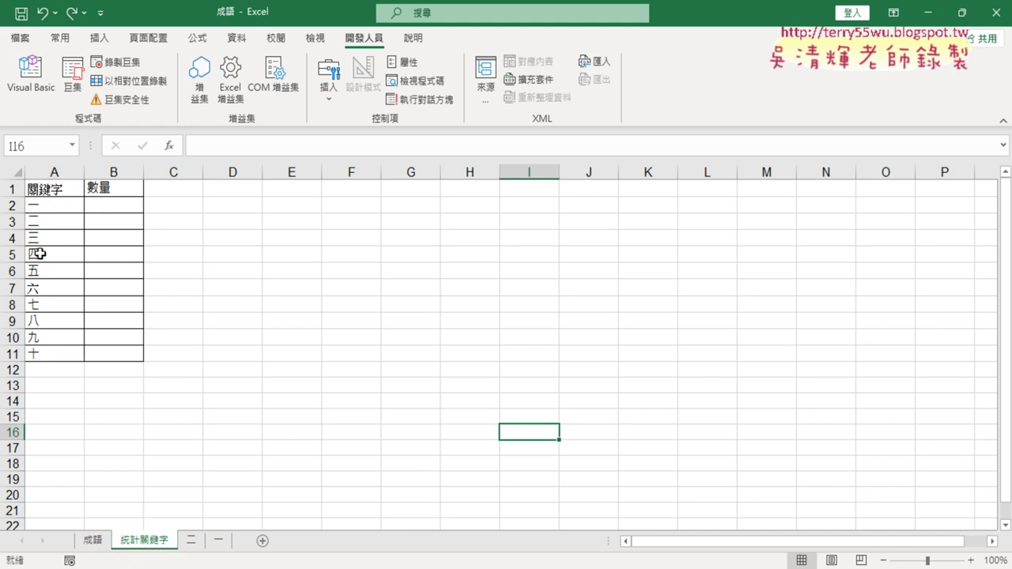
pyautogui.click(96, 544)
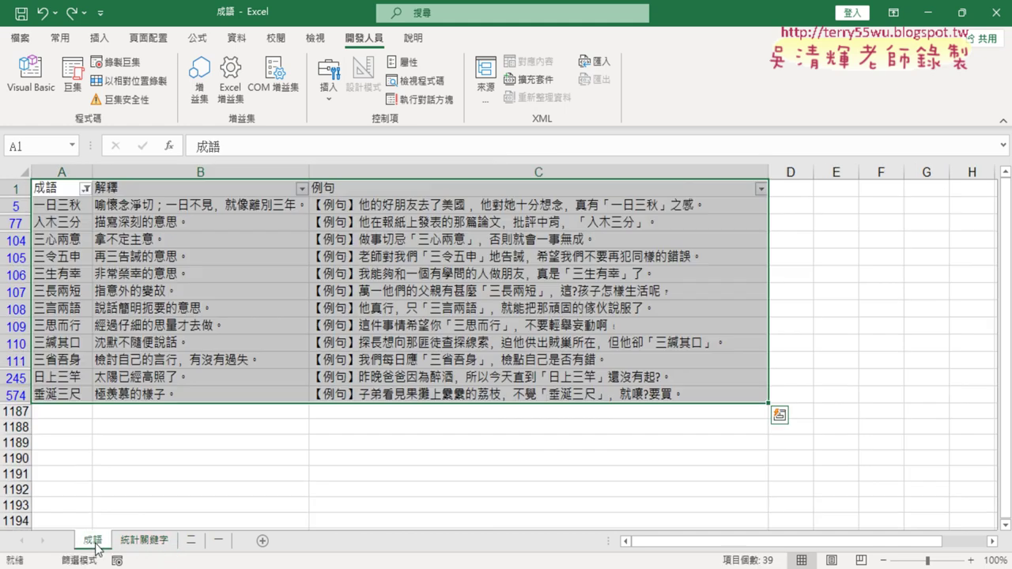
pyautogui.click(198, 544)
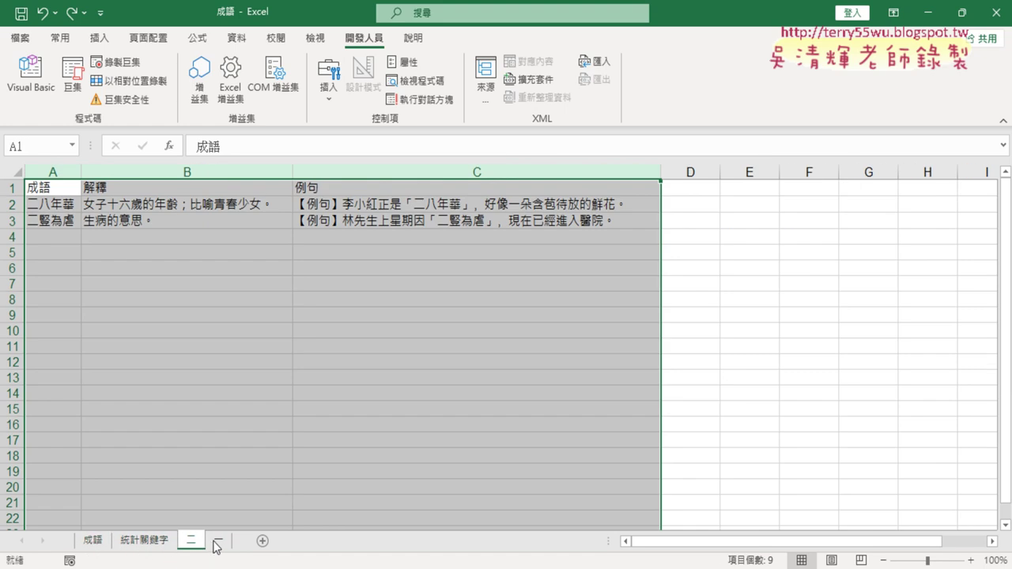
pyautogui.click(216, 544)
pyautogui.click(193, 544)
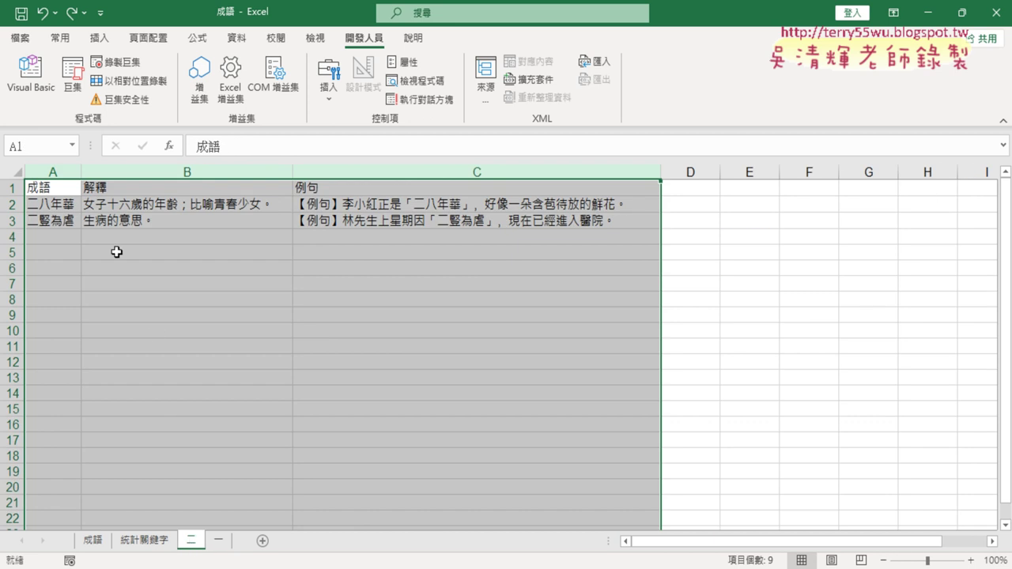
pyautogui.click(38, 190)
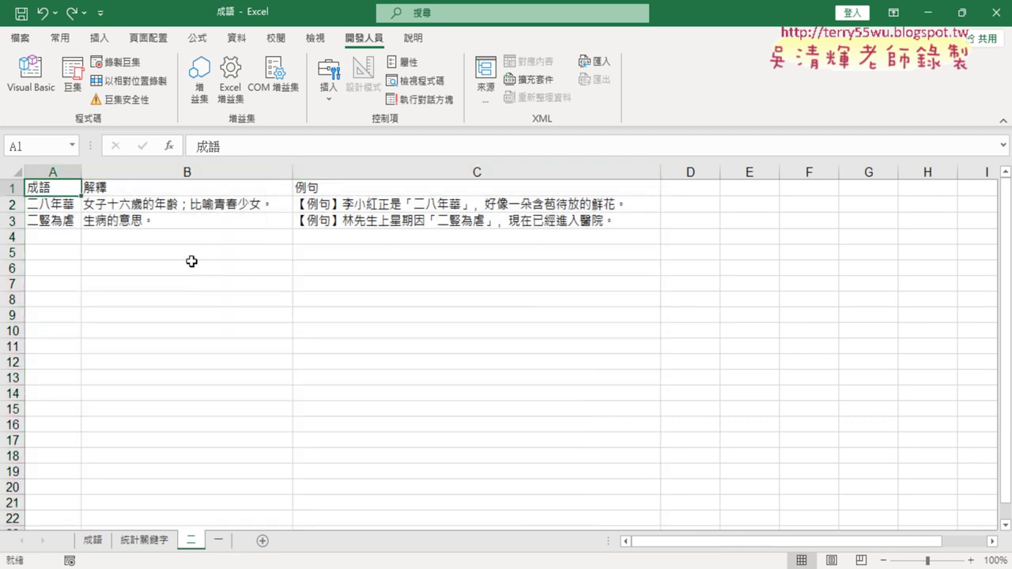
pyautogui.click(146, 541)
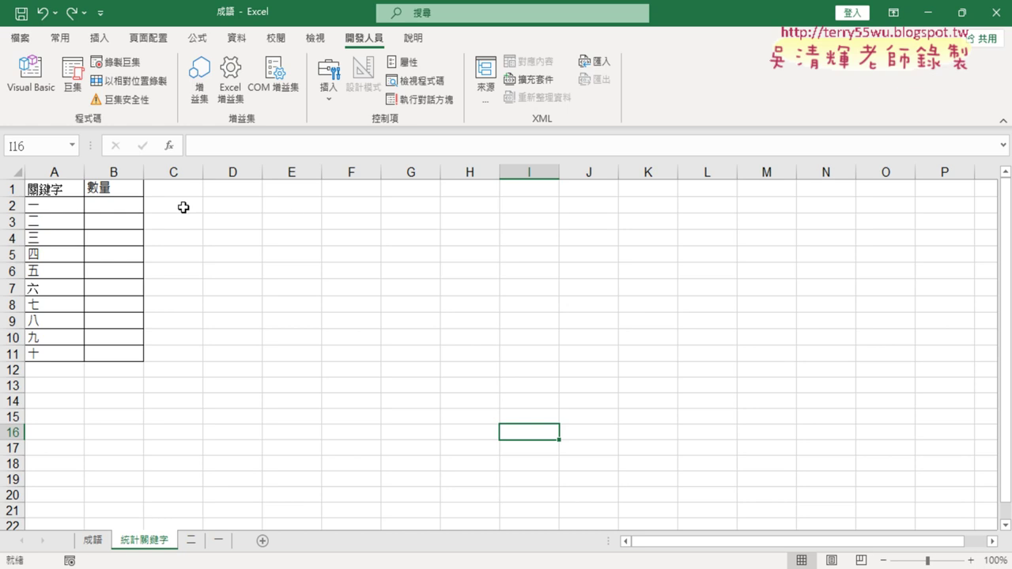
pyautogui.click(53, 190)
pyautogui.moveTo(50, 204); pyautogui.dragTo(43, 355)
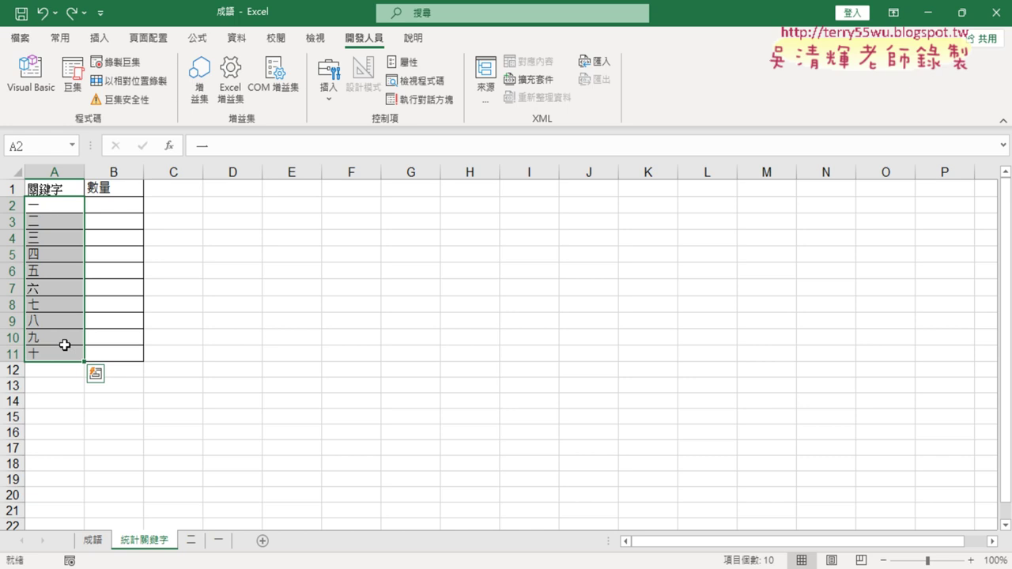
# Apply All Borders to the keyword table A1:B11.
pyautogui.click(123, 193)
pyautogui.moveTo(46, 194); pyautogui.dragTo(120, 352)
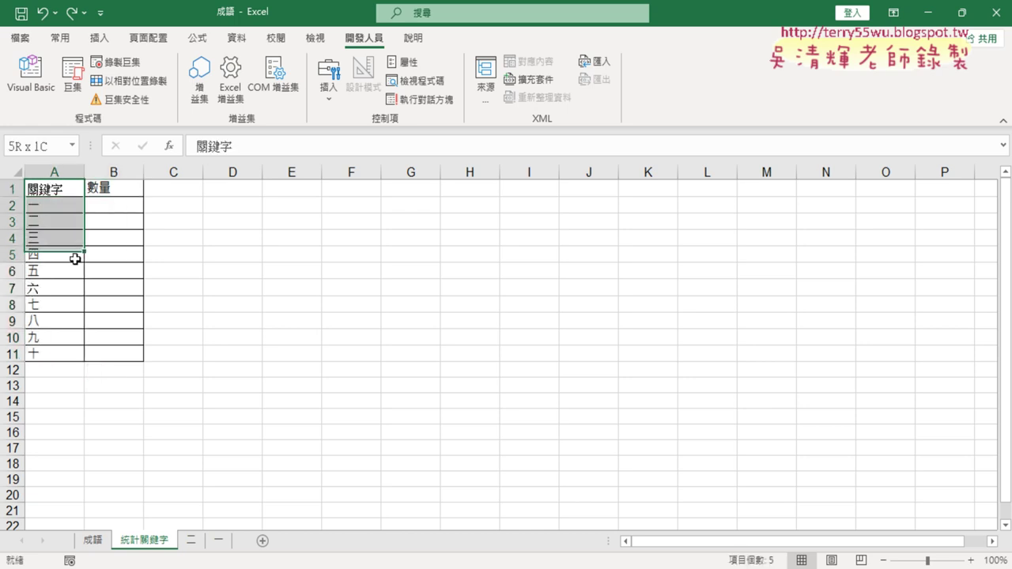
pyautogui.click(60, 38)
pyautogui.click(169, 95)
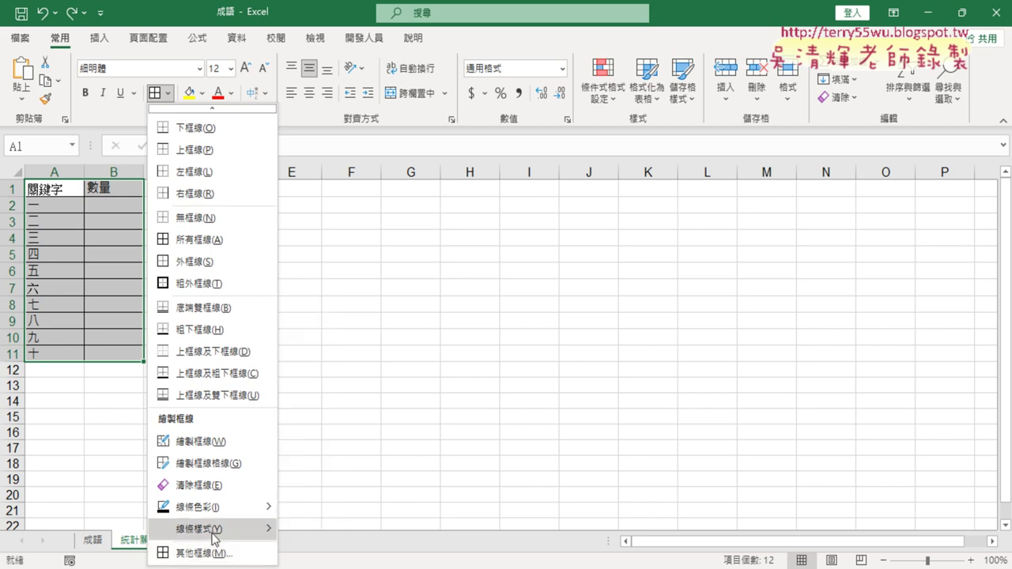
pyautogui.moveTo(200, 529)
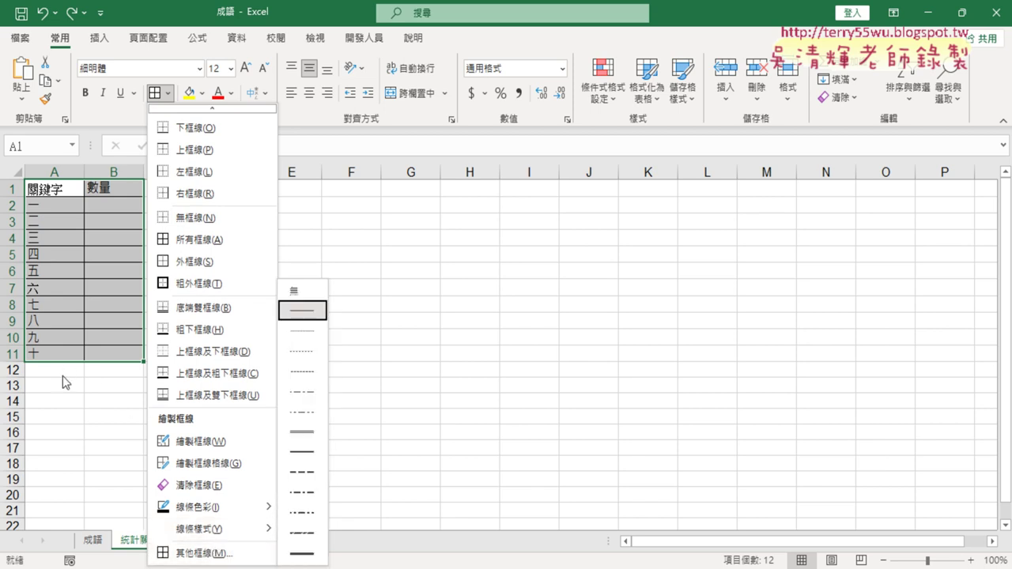
pyautogui.click(84, 433)
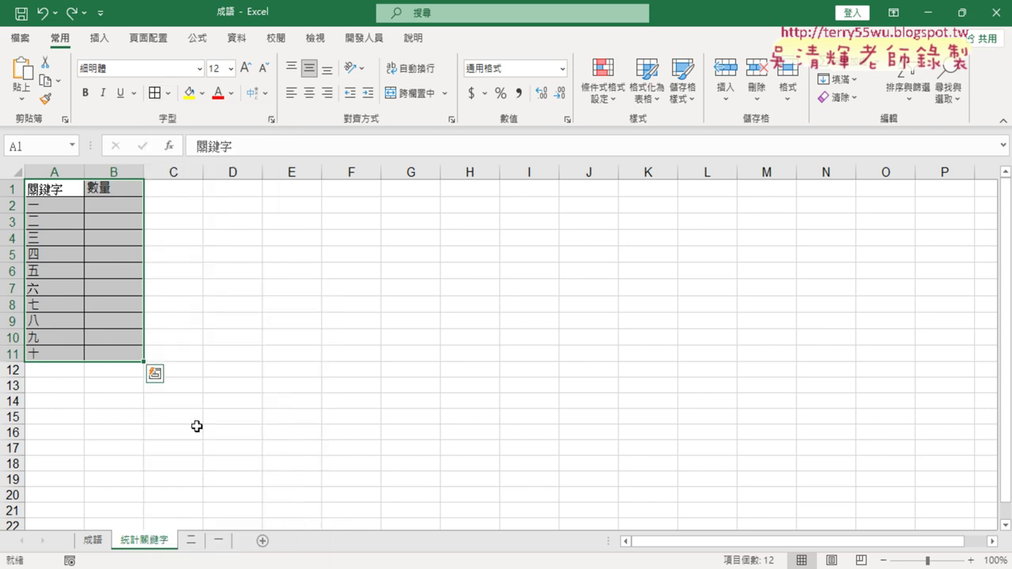
# Switch off 資料 > 篩選 on the 成語 sheet, then return to 統計關鍵字.
pyautogui.click(123, 204)
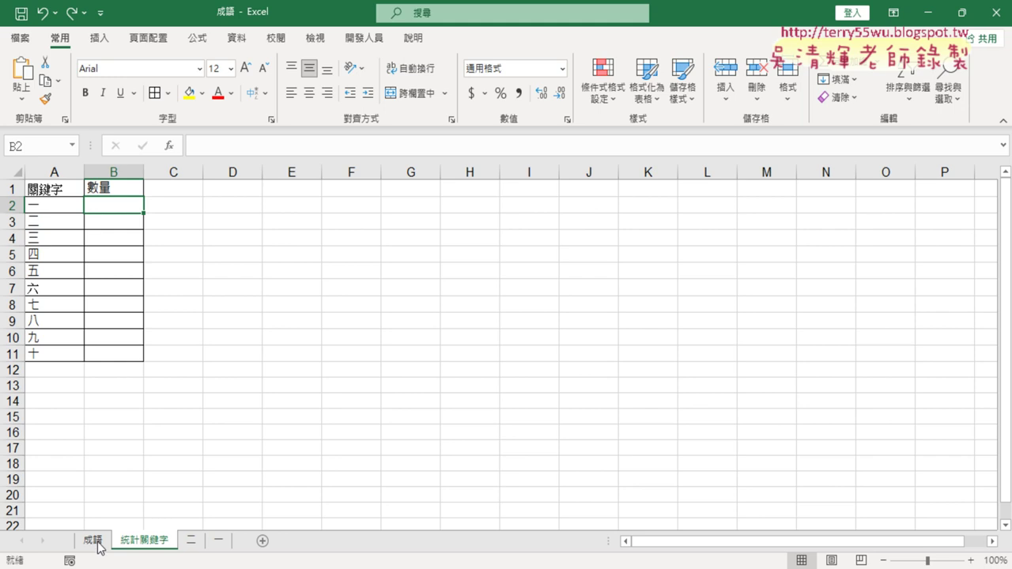
pyautogui.click(101, 542)
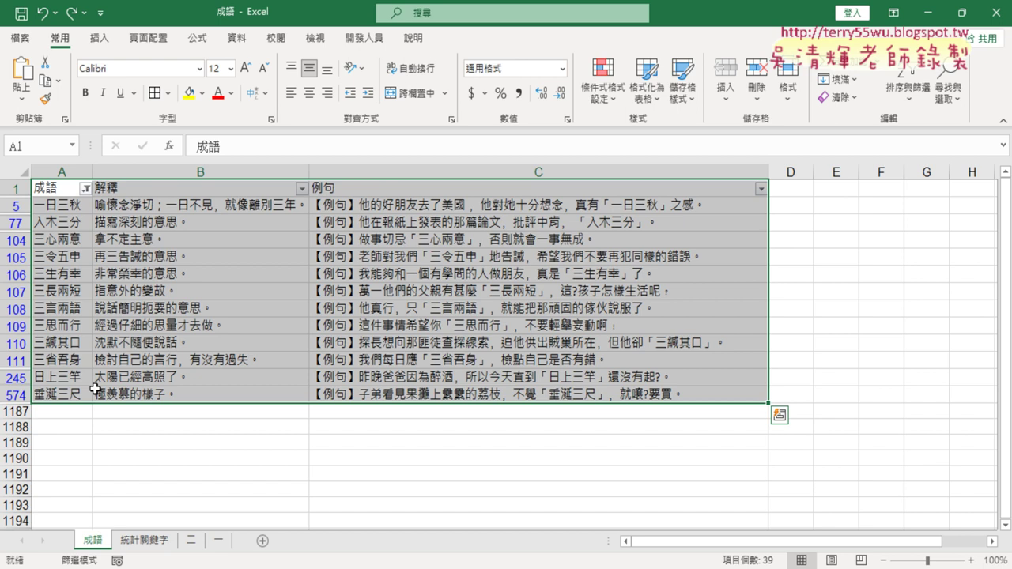
pyautogui.click(363, 37)
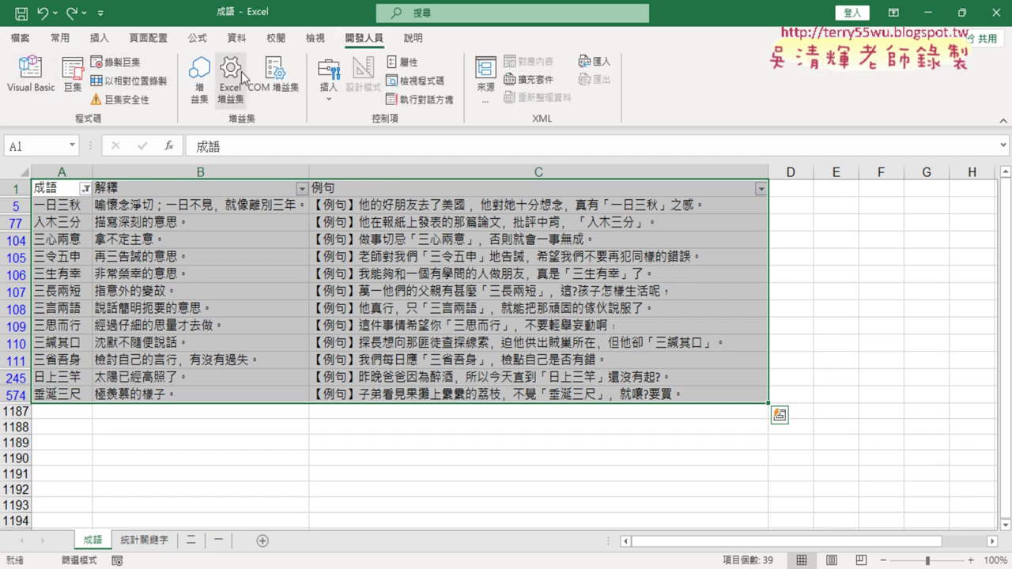
pyautogui.click(236, 37)
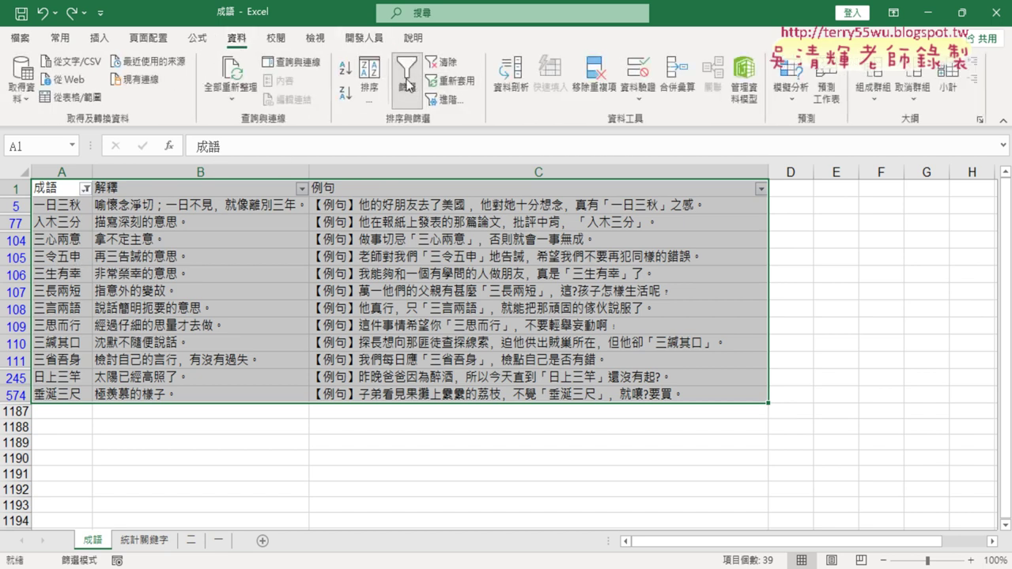
pyautogui.click(407, 79)
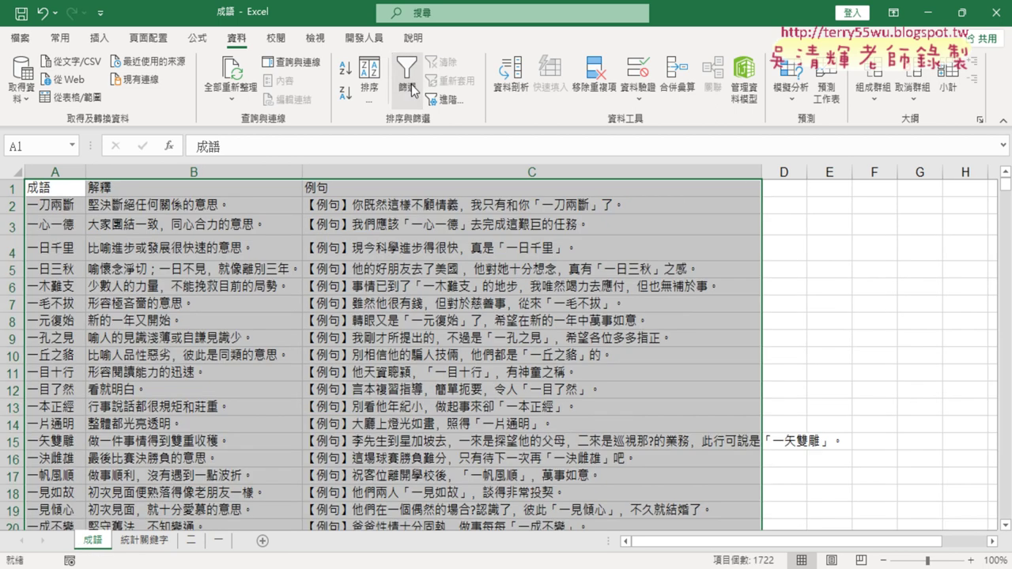
pyautogui.click(144, 540)
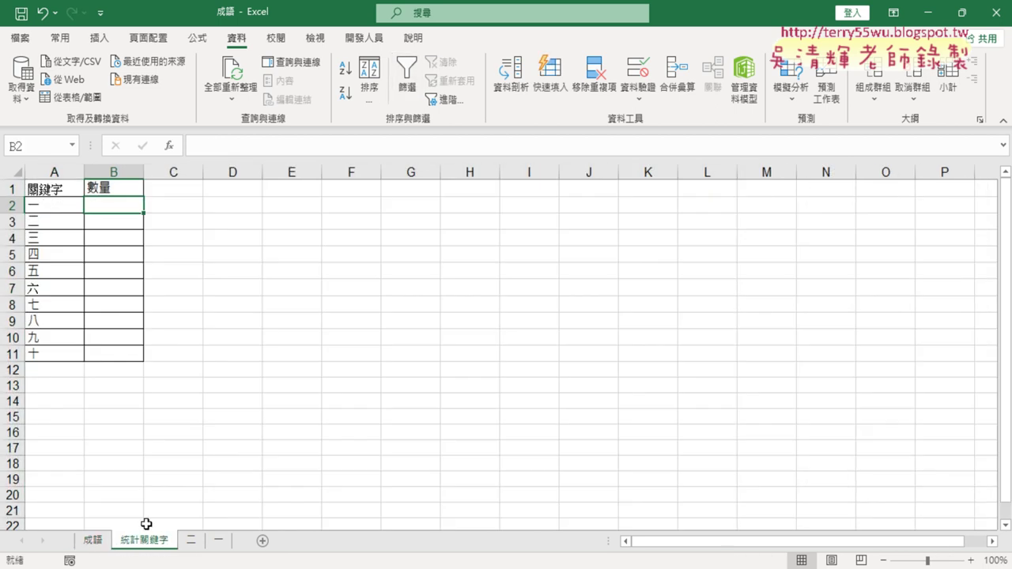
# Open Insert Function for B2 and select COUNT in the 統計 category.
pyautogui.click(169, 148)
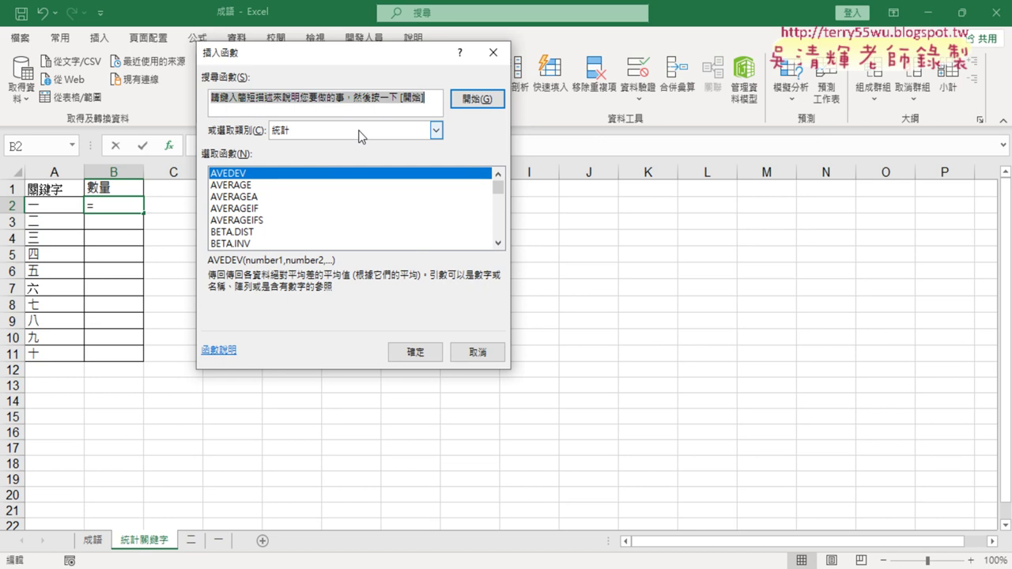
pyautogui.click(498, 243)
pyautogui.click(498, 243)
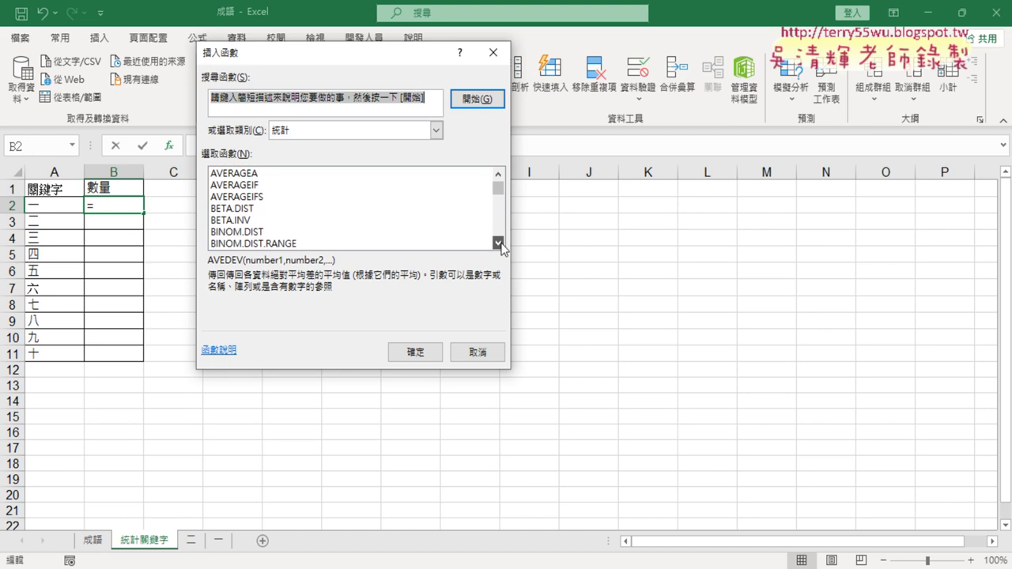
pyautogui.click(499, 243)
pyautogui.click(498, 243)
pyautogui.click(498, 242)
pyautogui.click(498, 242)
pyautogui.doubleClick(498, 243)
pyautogui.doubleClick(498, 243)
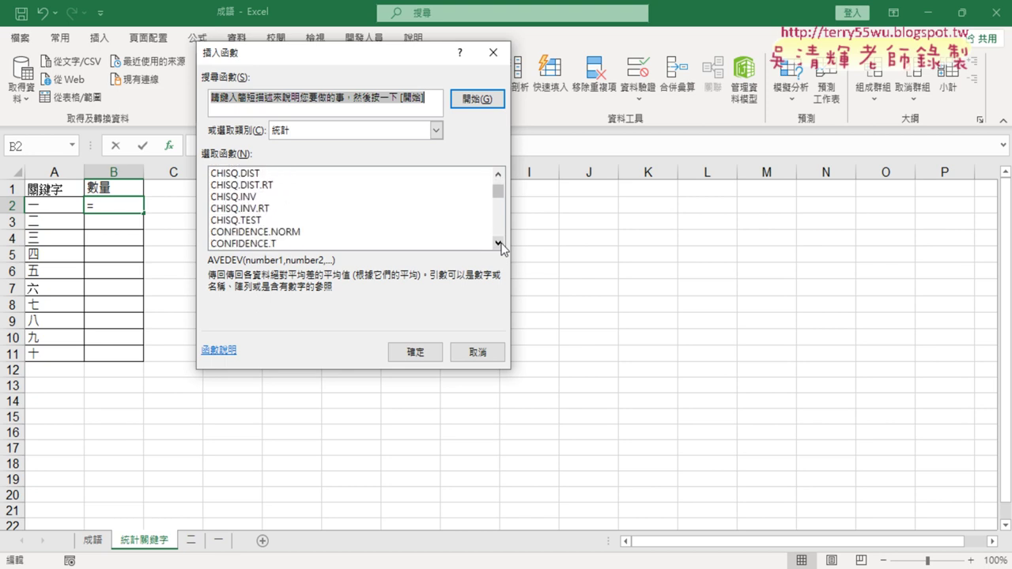
pyautogui.doubleClick(498, 242)
pyautogui.click(498, 244)
pyautogui.click(498, 243)
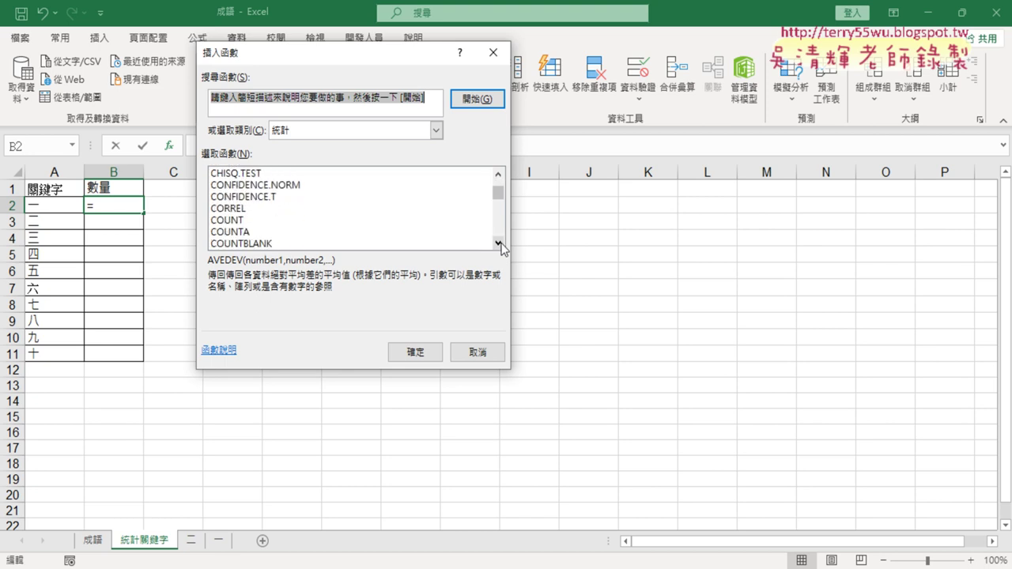
pyautogui.click(249, 223)
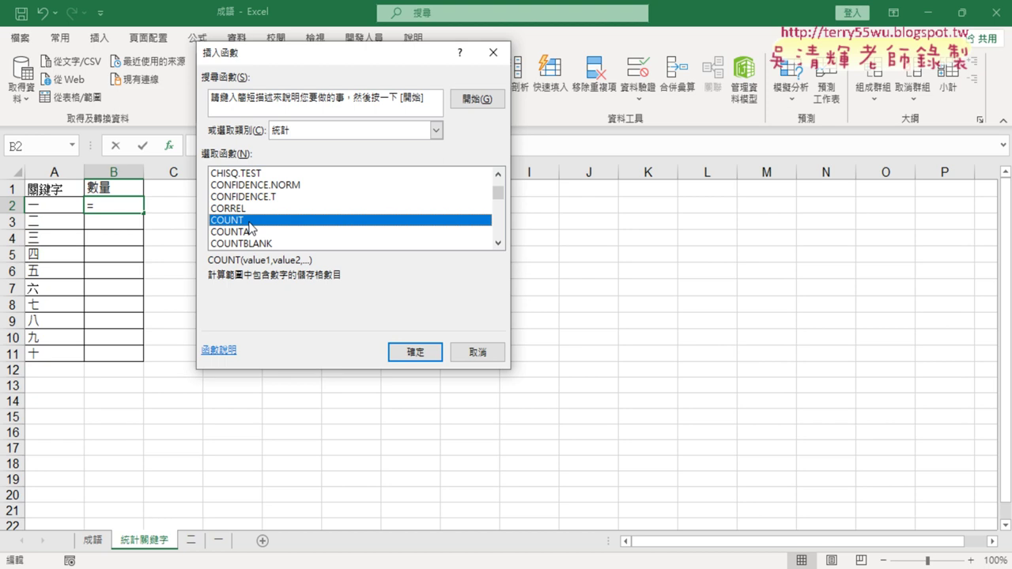
# Look through the function category list, keeping 統計 selected.
pyautogui.click(388, 130)
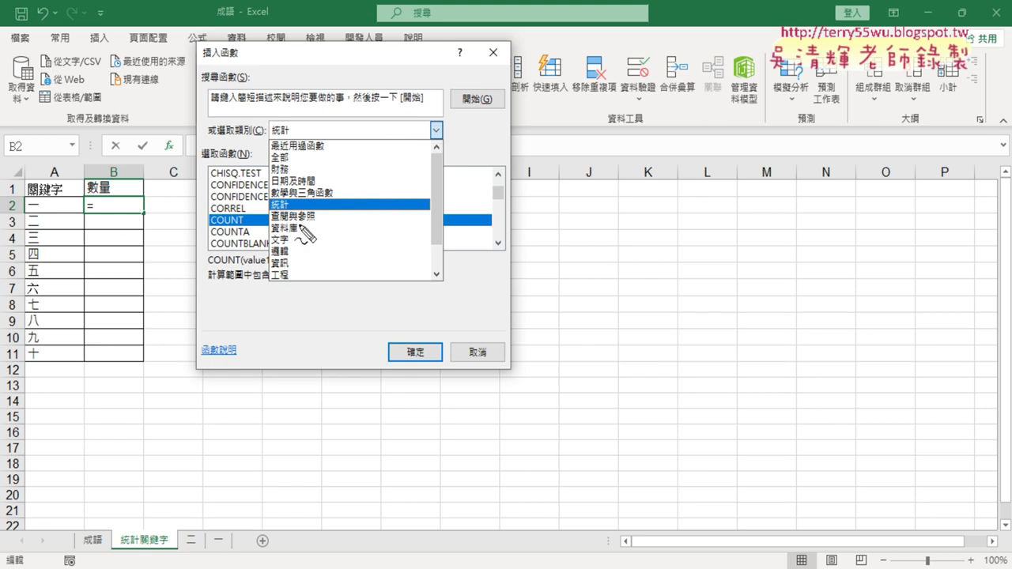
pyautogui.moveTo(299, 207); pyautogui.dragTo(254, 229)
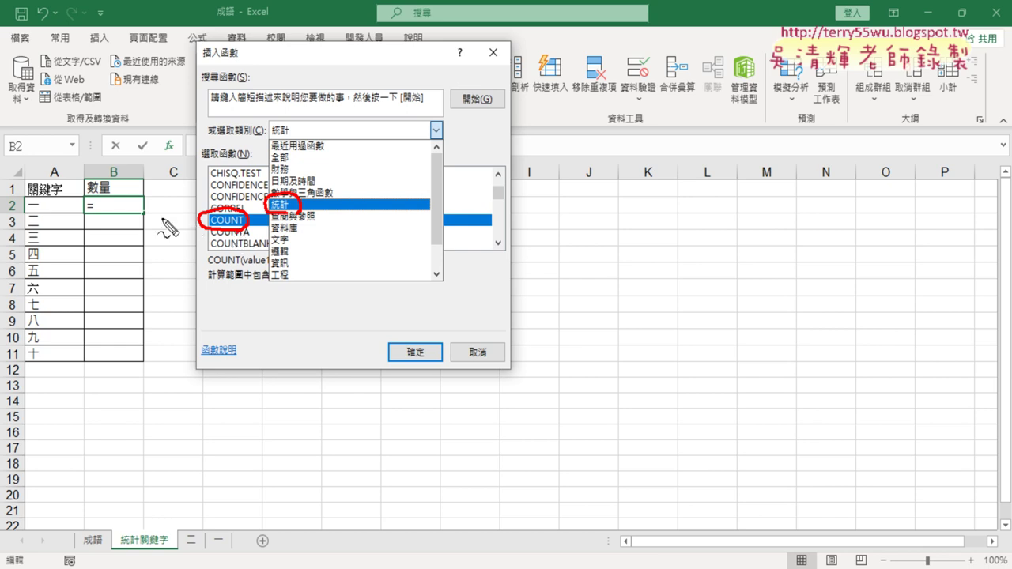
pyautogui.moveTo(28, 215); pyautogui.dragTo(44, 229)
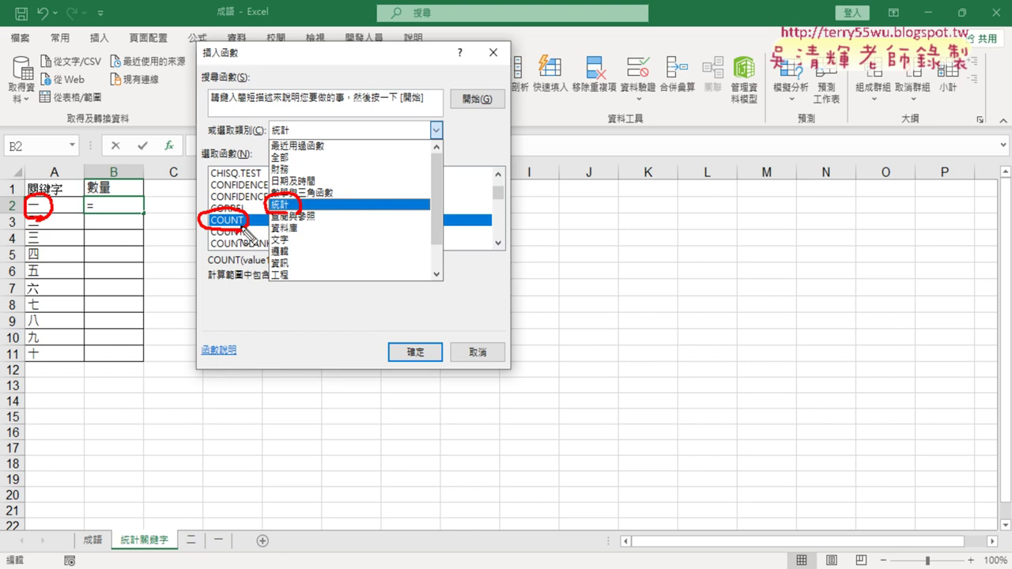
pyautogui.press('Escape')
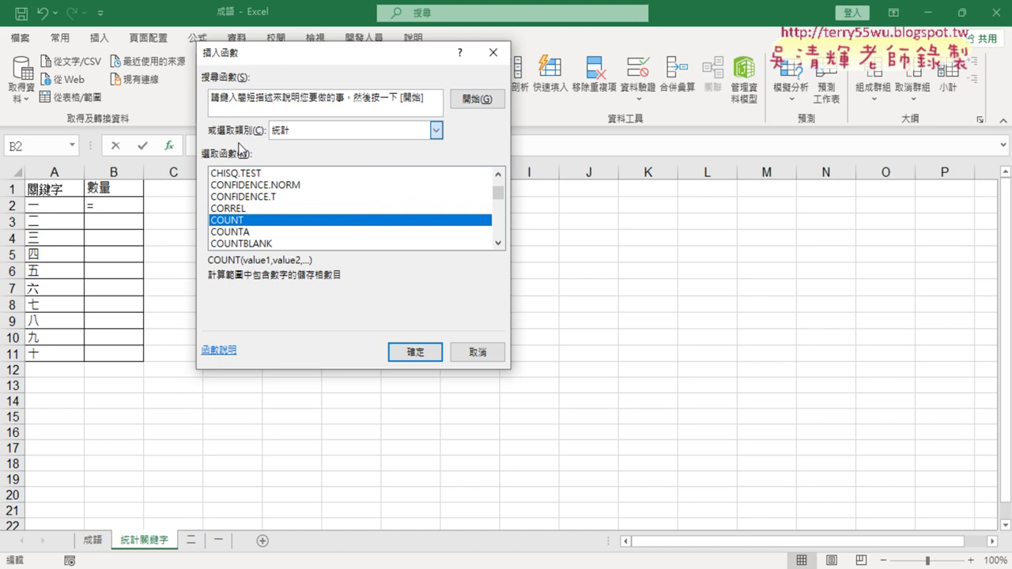
# Select COUNTIF from the 統計 functions and confirm to reach its Function Arguments.
pyautogui.click(499, 245)
pyautogui.click(499, 244)
pyautogui.click(499, 245)
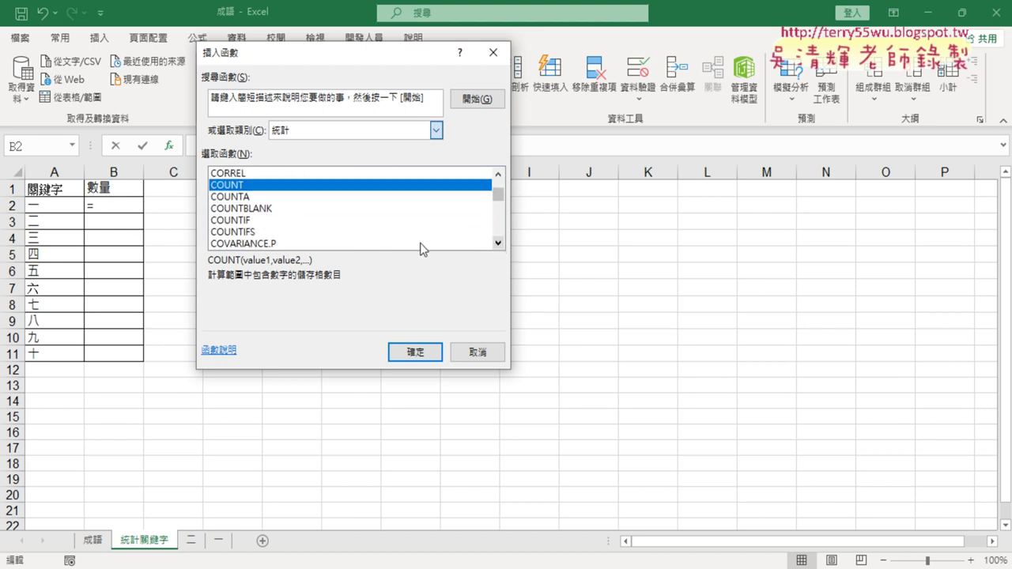
pyautogui.click(231, 221)
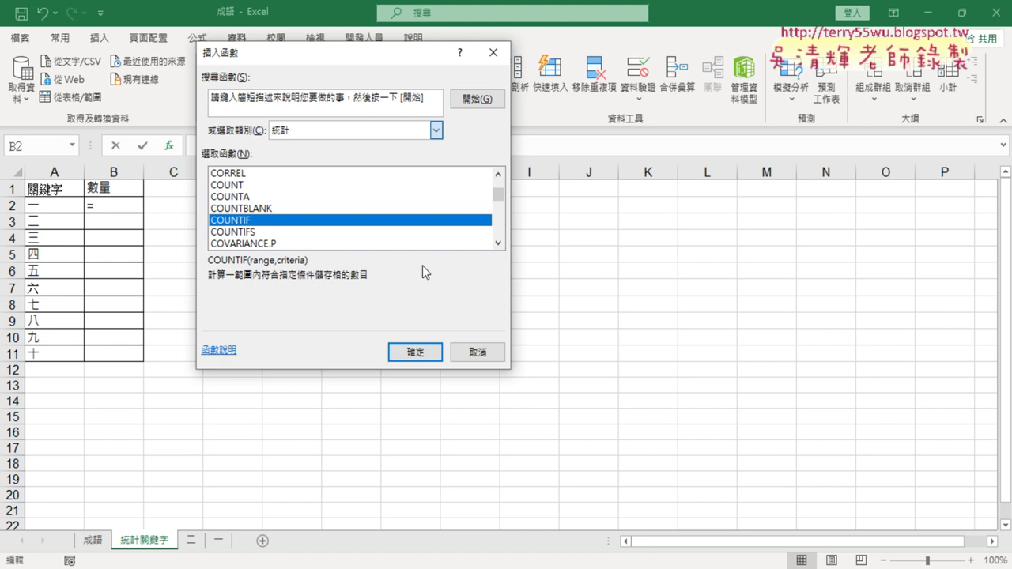
pyautogui.press('Down')
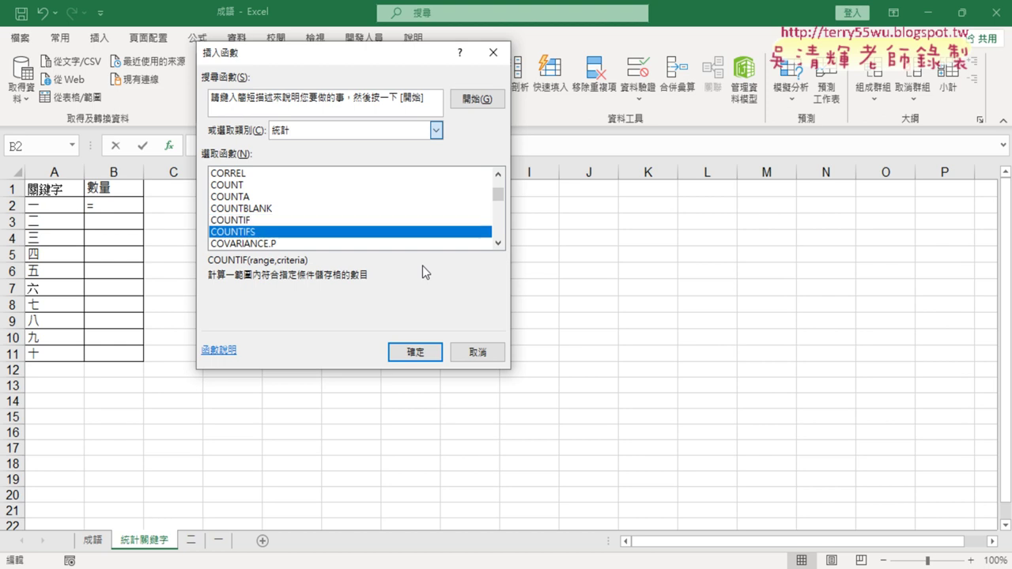
pyautogui.click(253, 221)
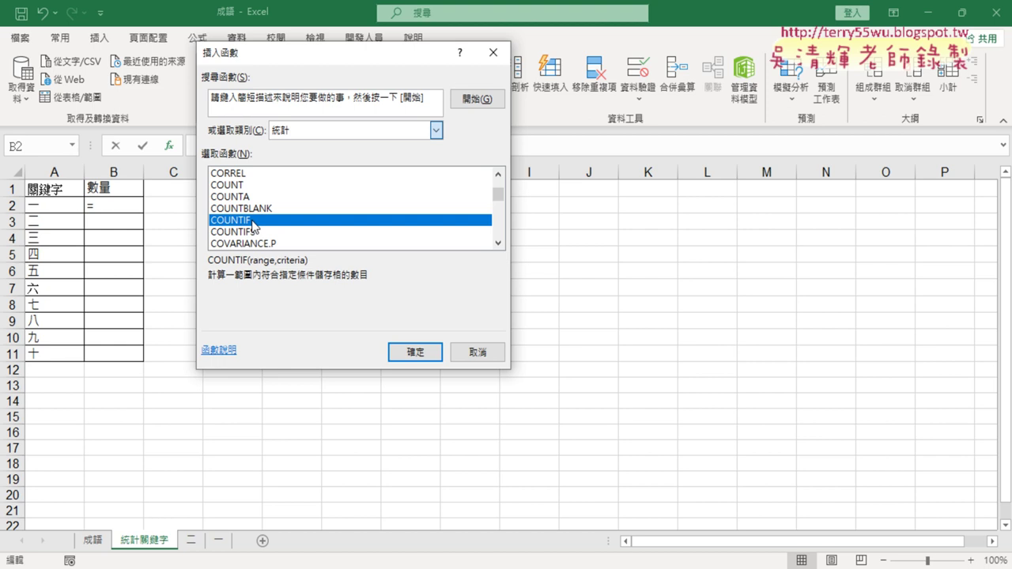
pyautogui.click(417, 352)
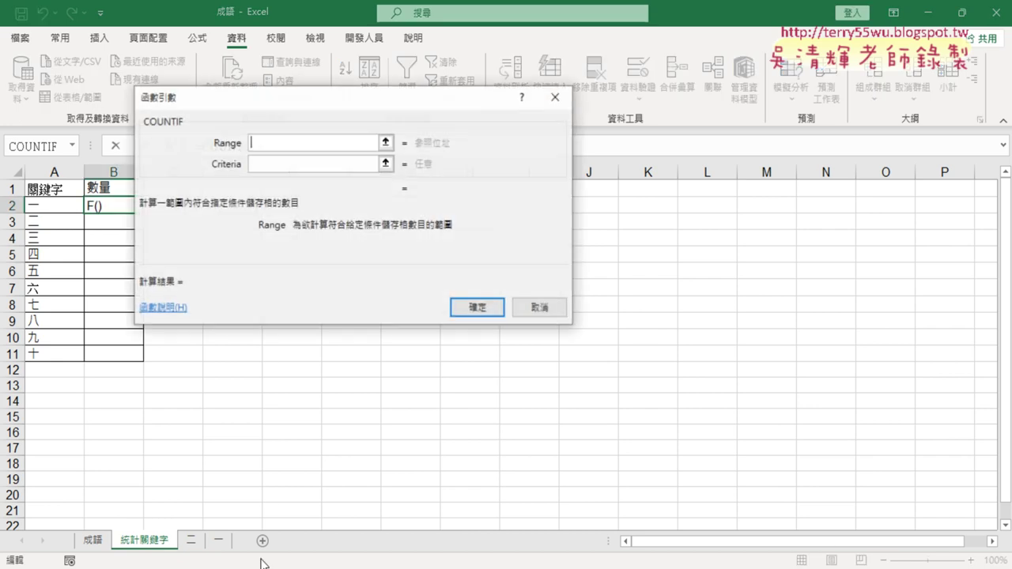
# Move the Function Arguments dialog aside and pick the 成語 sheet so Range begins with 成語!
pyautogui.moveTo(294, 97)
pyautogui.mouseDown()
pyautogui.moveTo(333, 176)
pyautogui.moveTo(306, 168)
pyautogui.moveTo(295, 184)
pyautogui.mouseUp()
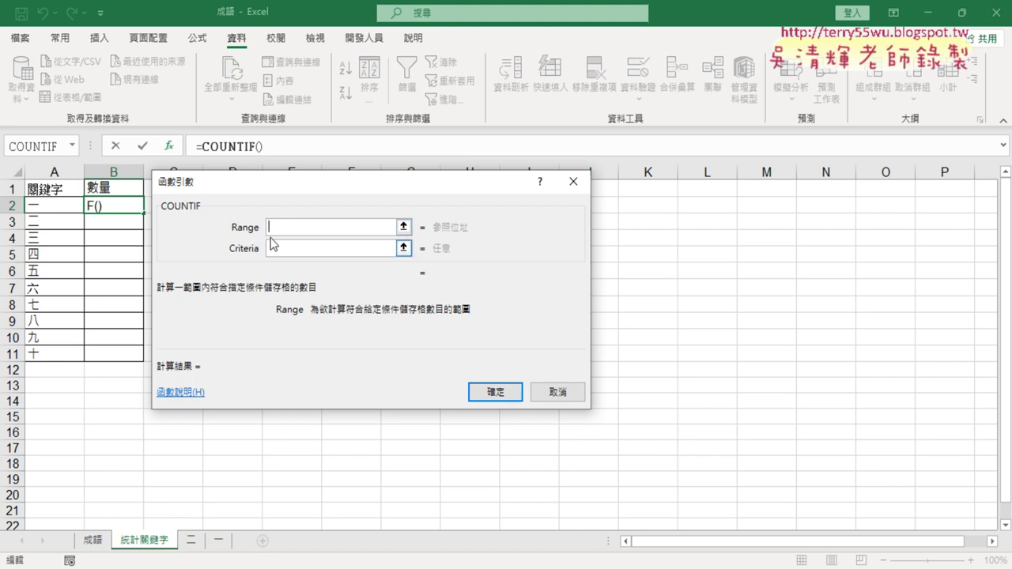
pyautogui.click(93, 541)
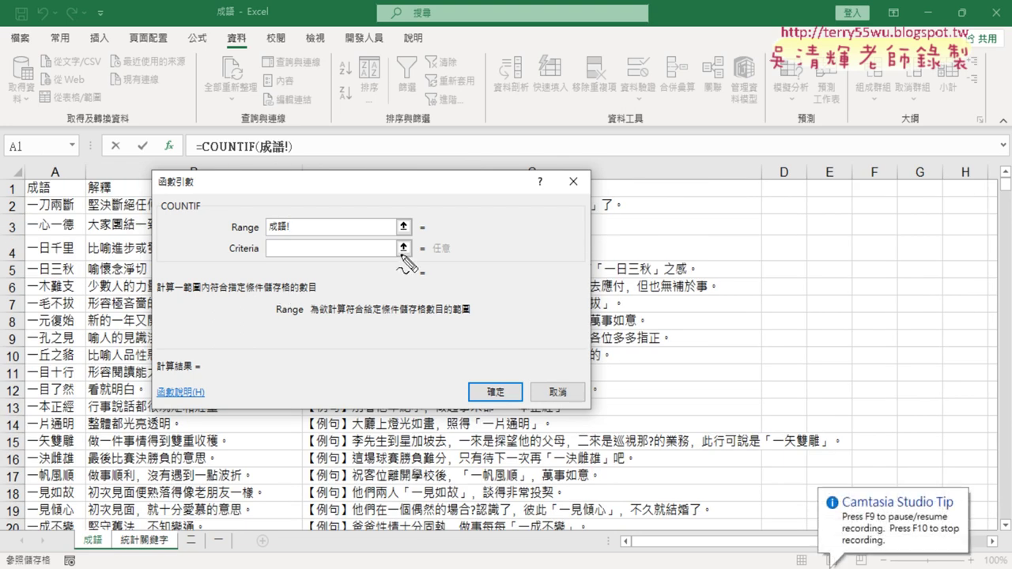
pyautogui.moveTo(290, 235); pyautogui.dragTo(267, 235)
pyautogui.moveTo(293, 202); pyautogui.dragTo(293, 256)
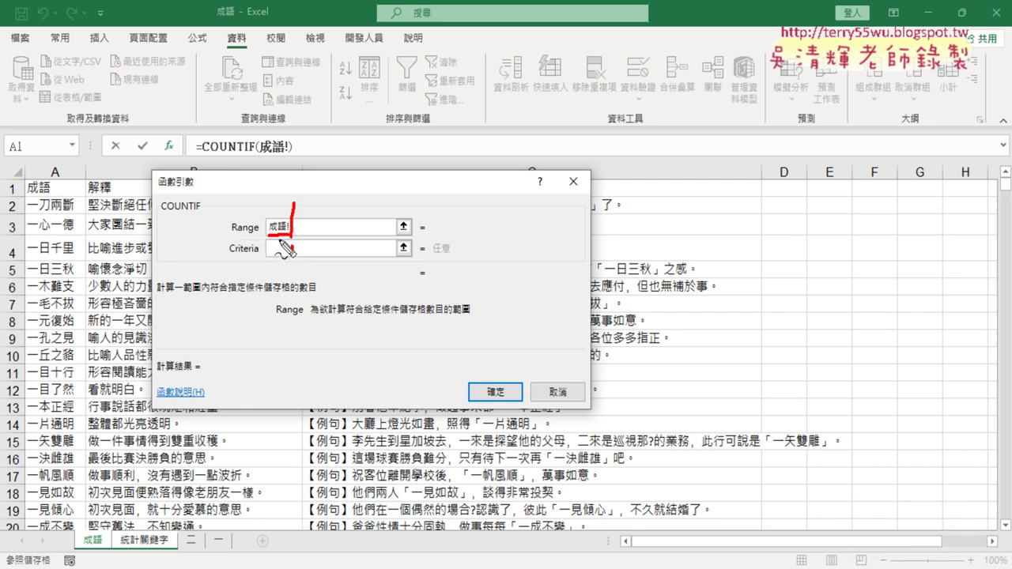
pyautogui.moveTo(245, 187); pyautogui.dragTo(92, 544)
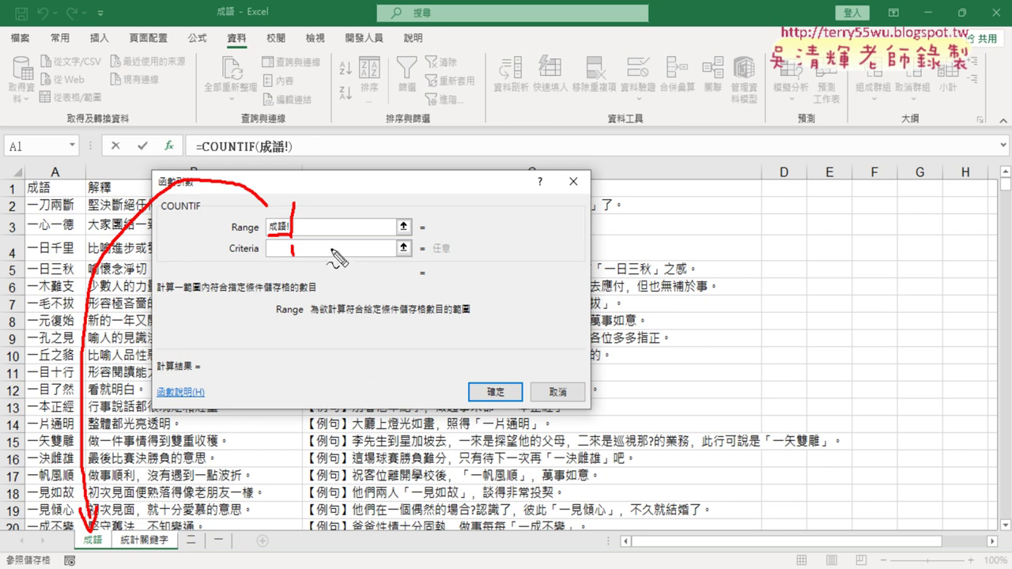
pyautogui.press('Escape')
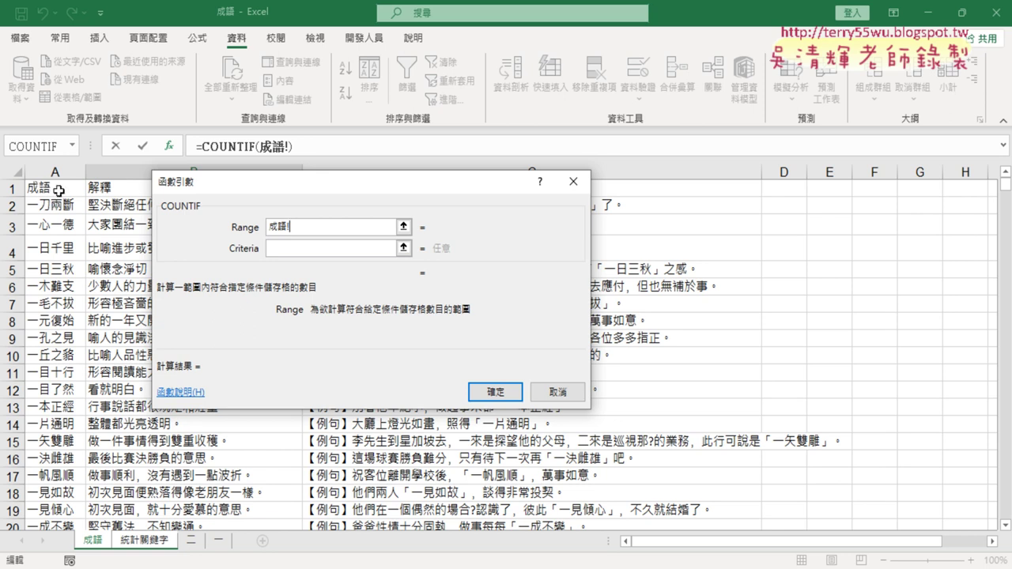
# Set Range to 成語!A2:A1186 with Ctrl+Shift+Down, deleting the duplicated 成語! prefix.
pyautogui.click(51, 205)
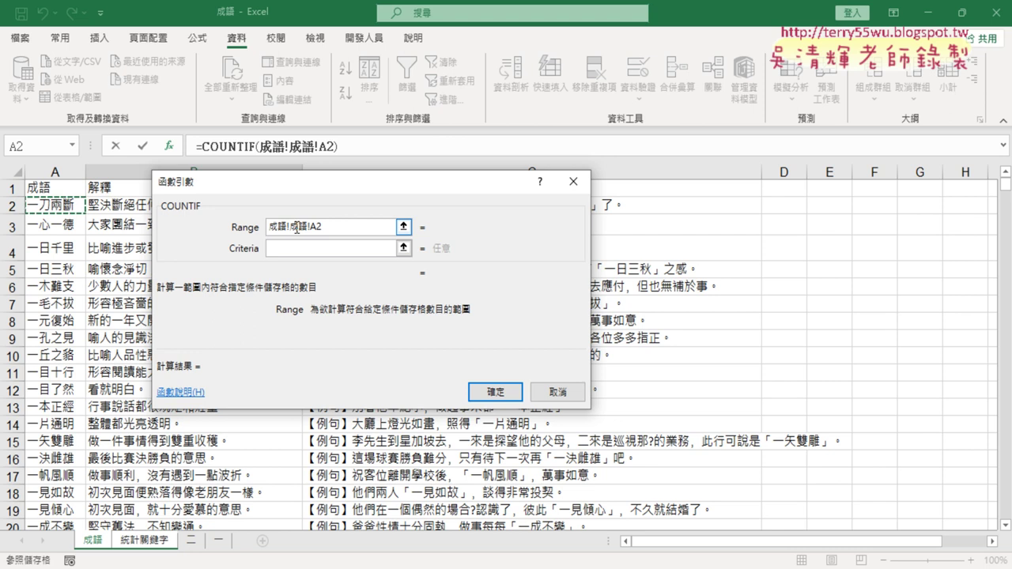
pyautogui.moveTo(291, 226); pyautogui.dragTo(266, 227)
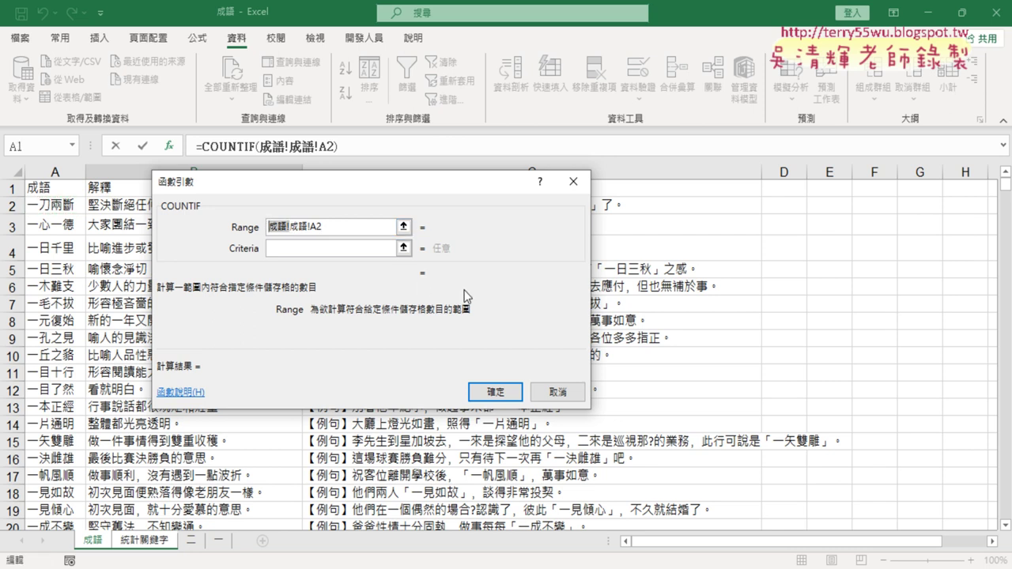
pyautogui.press('Delete')
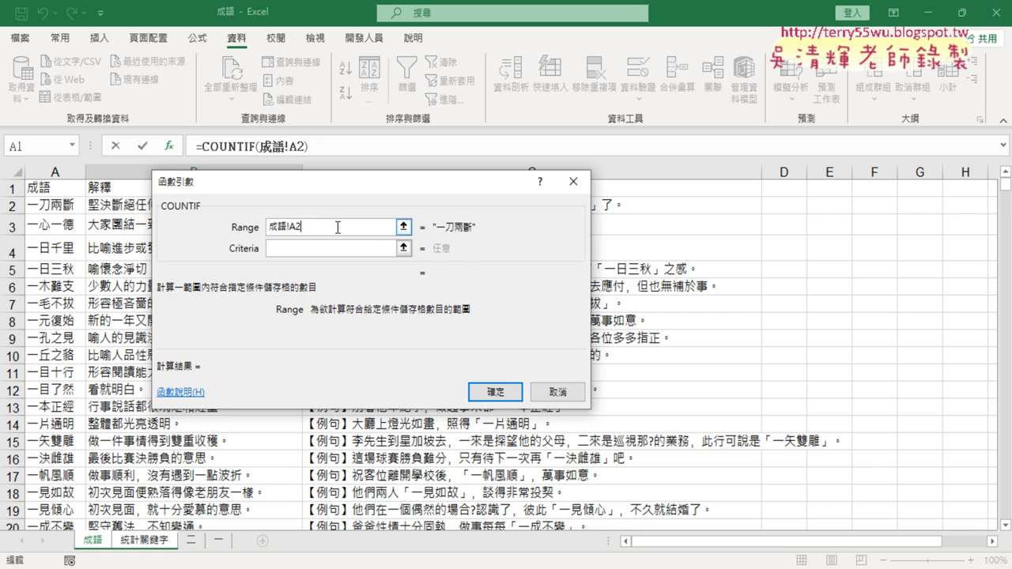
pyautogui.write(':')
pyautogui.press('BackSpace')
pyautogui.press('BackSpace')
pyautogui.click(61, 206)
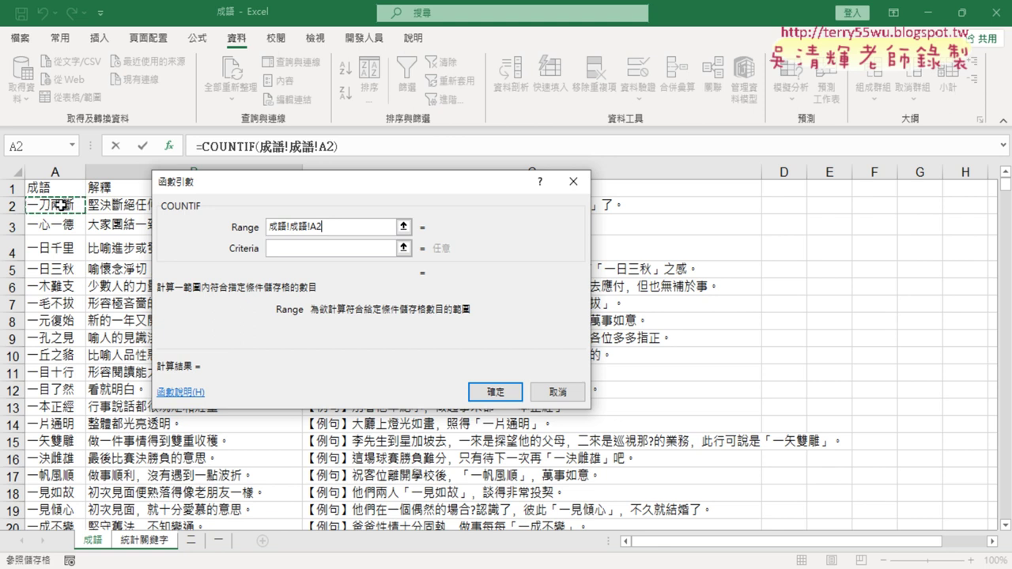
pyautogui.hotkey('ctrl', 'shift', 'Down')
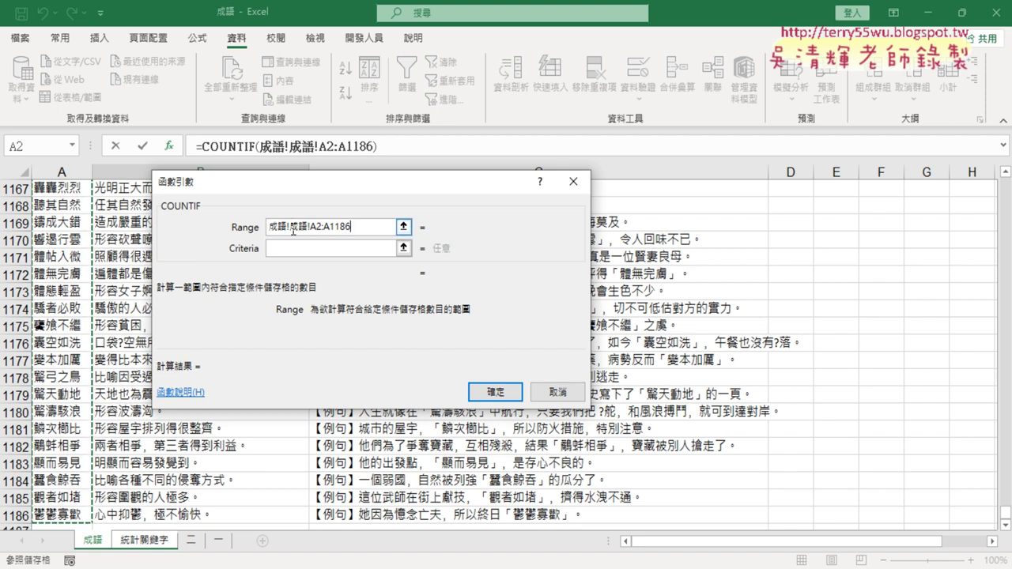
pyautogui.doubleClick(290, 227)
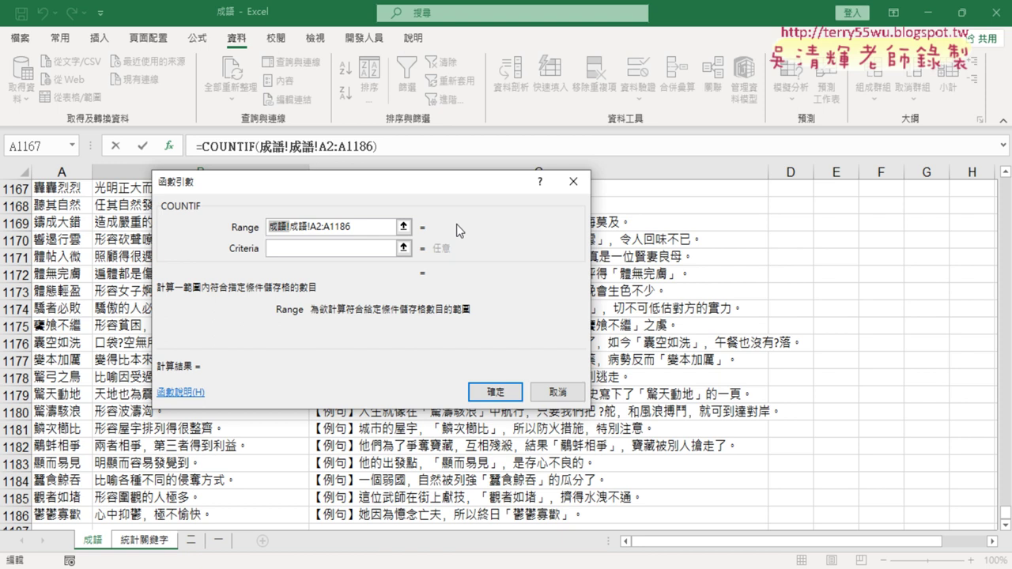
pyautogui.press('Delete')
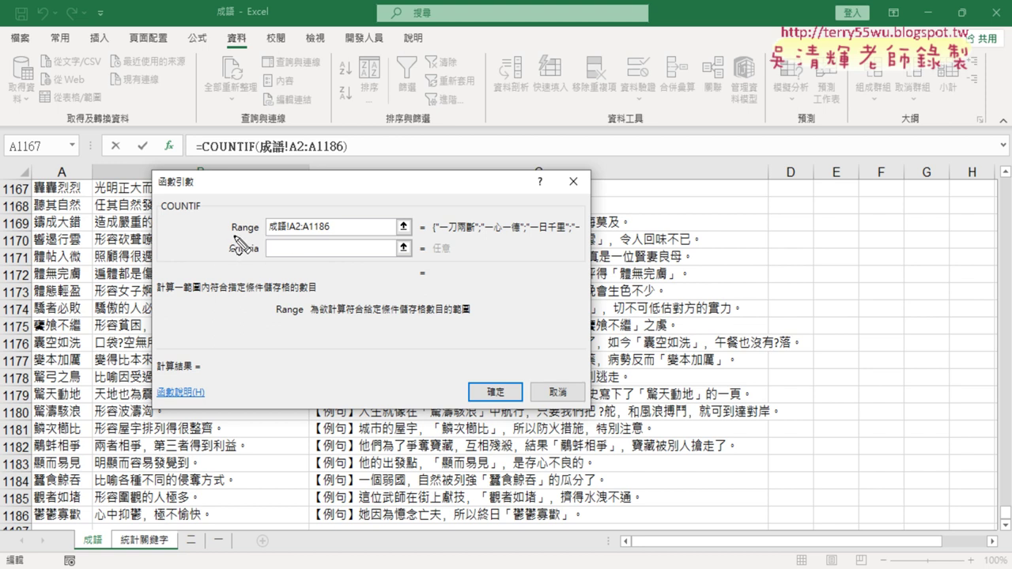
# Annotate the range 成語!A2:A1186 and its idiom preview starting 一刀兩斷.
pyautogui.moveTo(233, 235); pyautogui.dragTo(258, 231)
pyautogui.moveTo(440, 209); pyautogui.dragTo(433, 246)
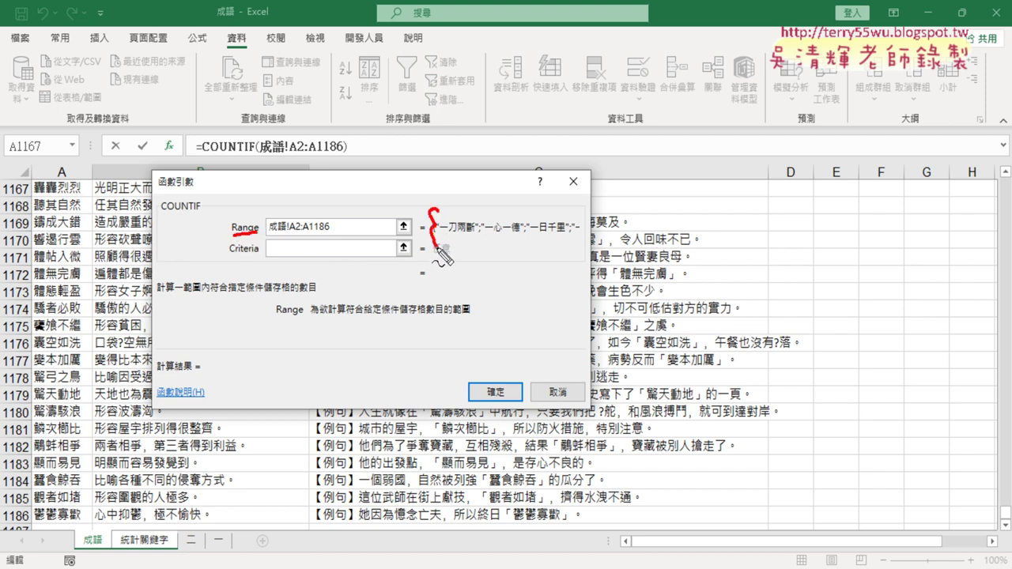
pyautogui.moveTo(650, 195); pyautogui.dragTo(638, 234)
pyautogui.moveTo(445, 235); pyautogui.dragTo(547, 234)
pyautogui.moveTo(637, 255); pyautogui.dragTo(654, 247)
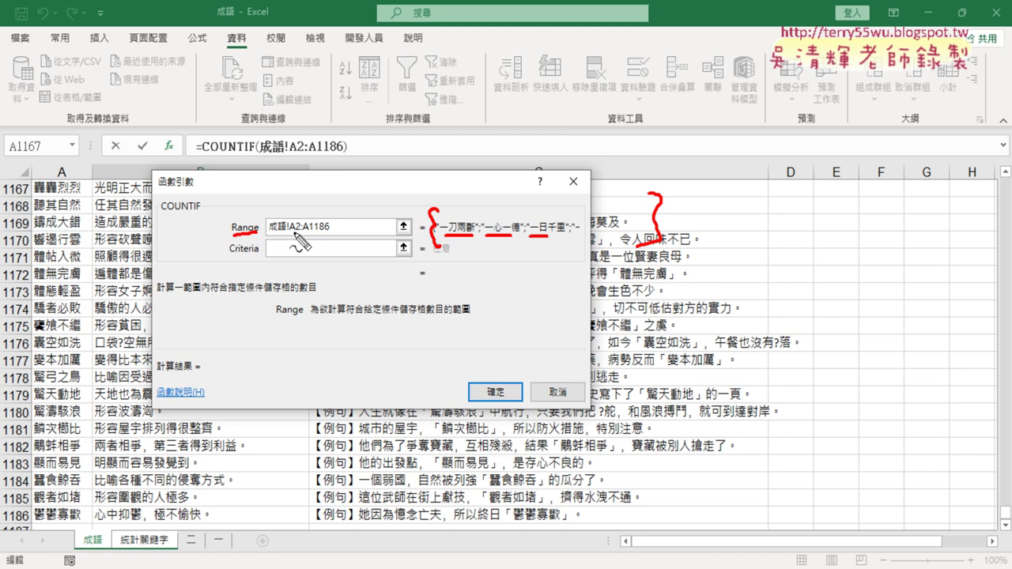
pyautogui.moveTo(269, 235); pyautogui.dragTo(331, 234)
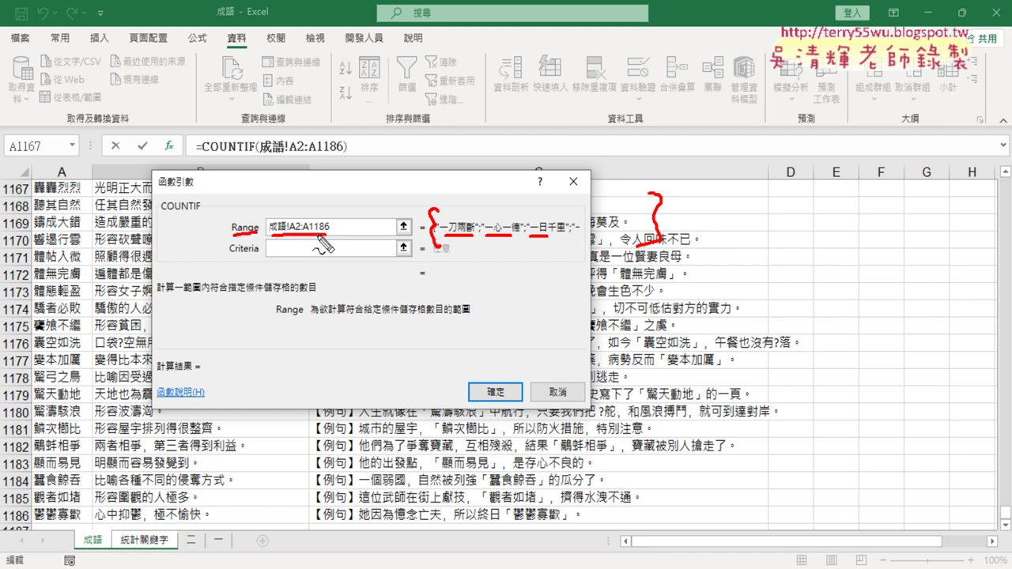
pyautogui.click(318, 234)
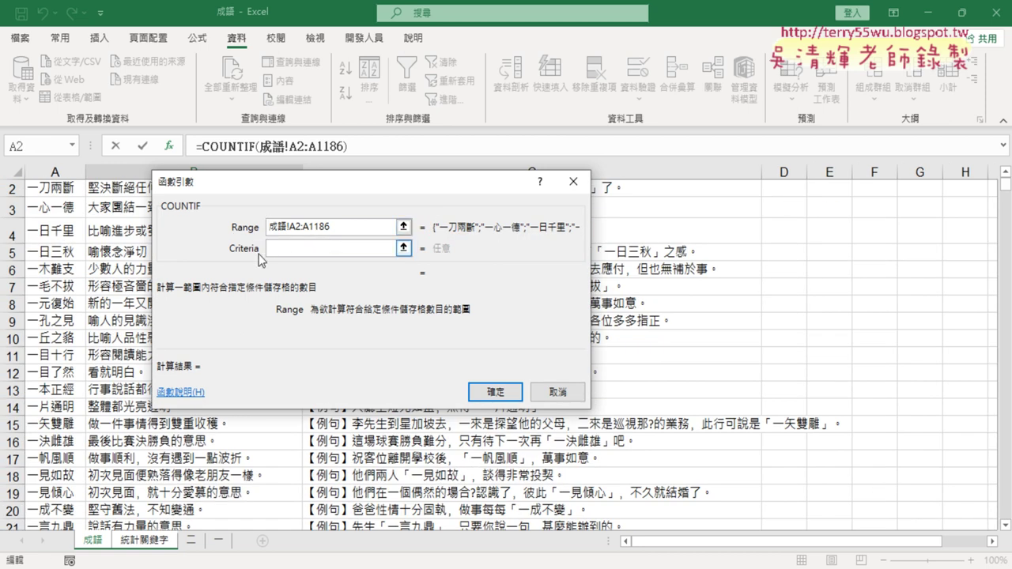
# Use keyword cell A2 (一) on 統計關鍵字 as Criteria, previewing a result of 0.
pyautogui.click(285, 252)
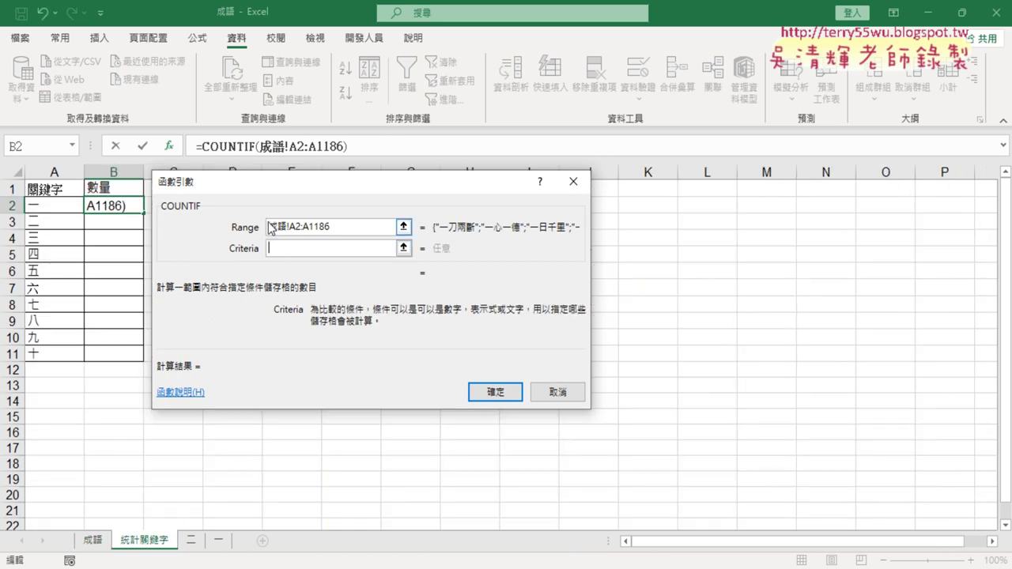
pyautogui.click(52, 208)
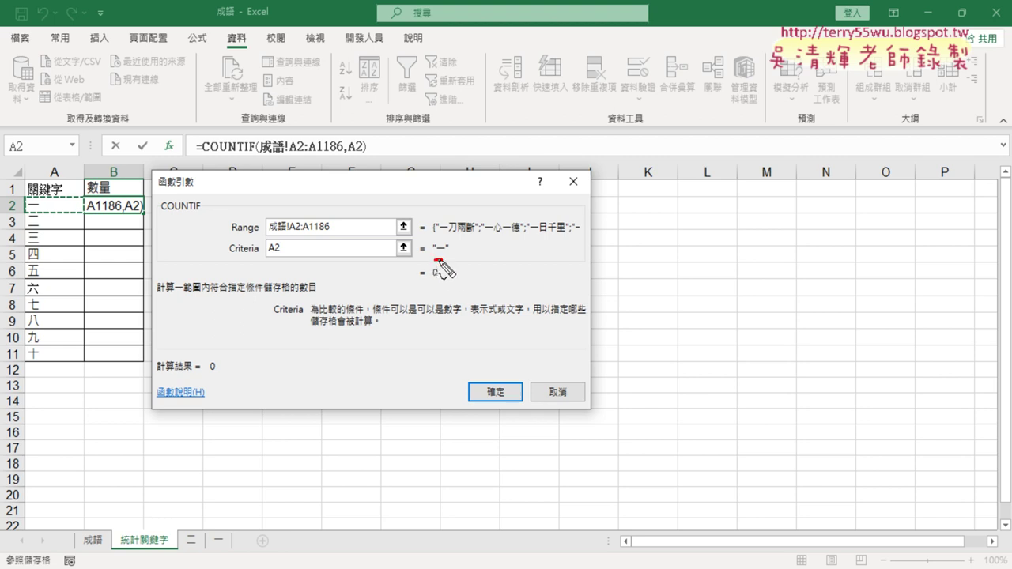
pyautogui.moveTo(434, 259); pyautogui.dragTo(444, 246)
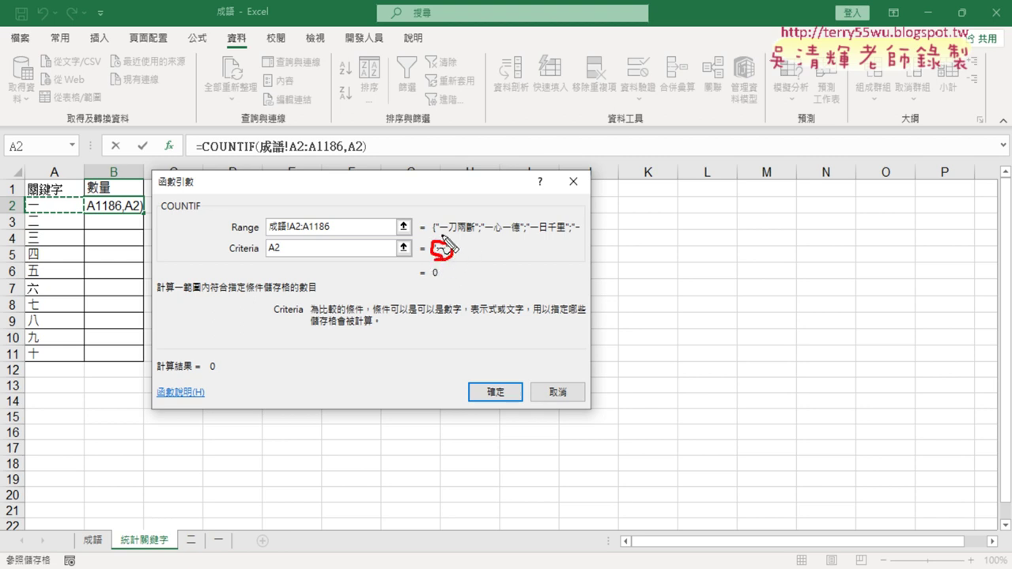
pyautogui.moveTo(445, 238); pyautogui.dragTo(474, 234)
pyautogui.moveTo(269, 254); pyautogui.dragTo(283, 255)
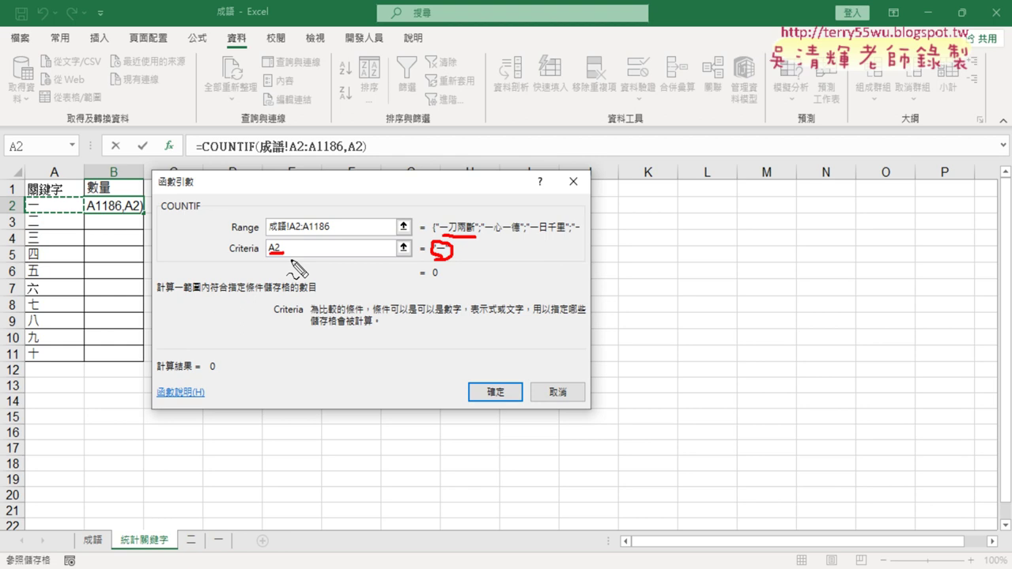
pyautogui.press('Escape')
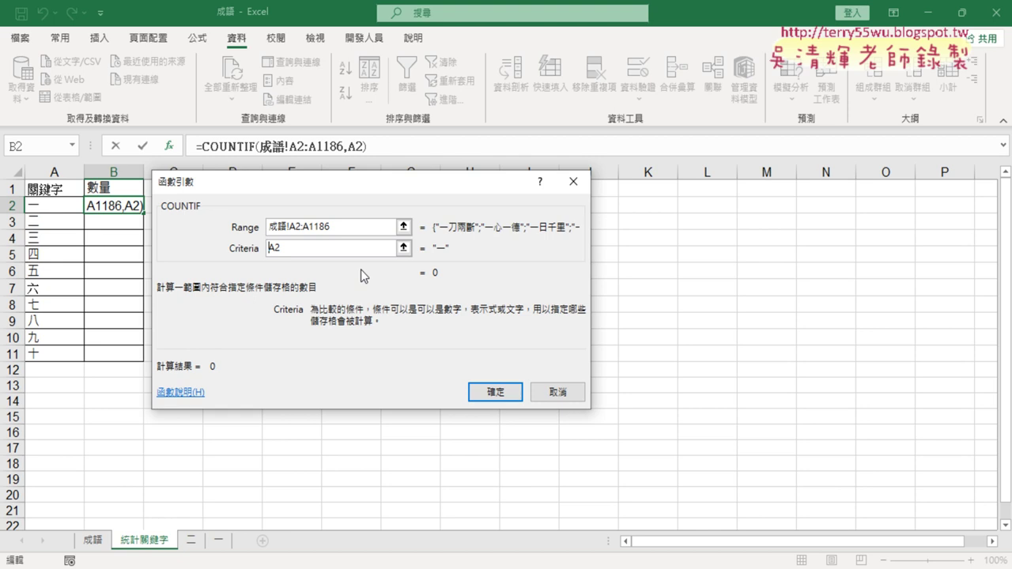
# Wrap the A2 criterion in wildcards, building "=*"&A2&"*" so the keyword matches anywhere.
pyautogui.write('"')
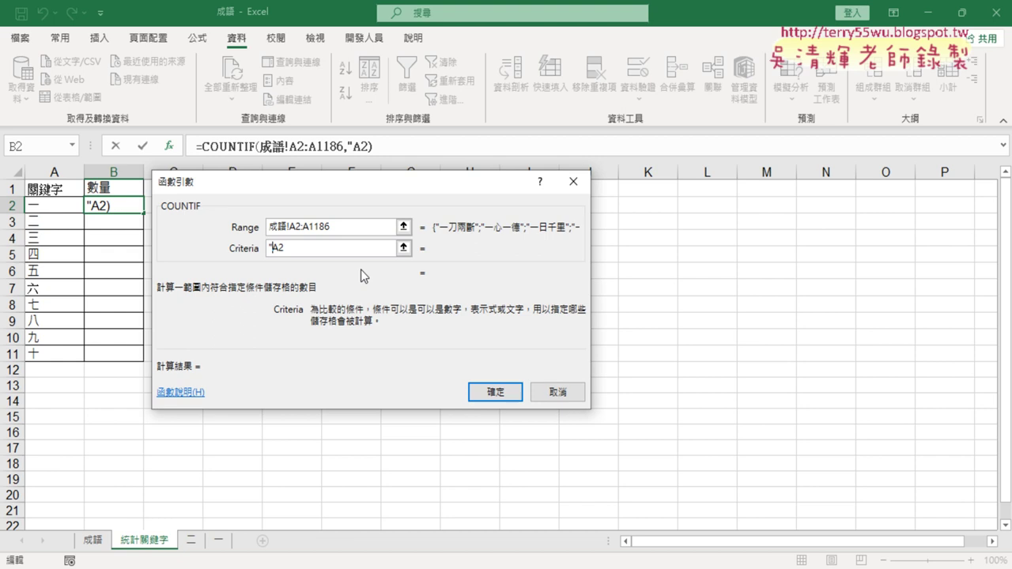
pyautogui.write('"&')
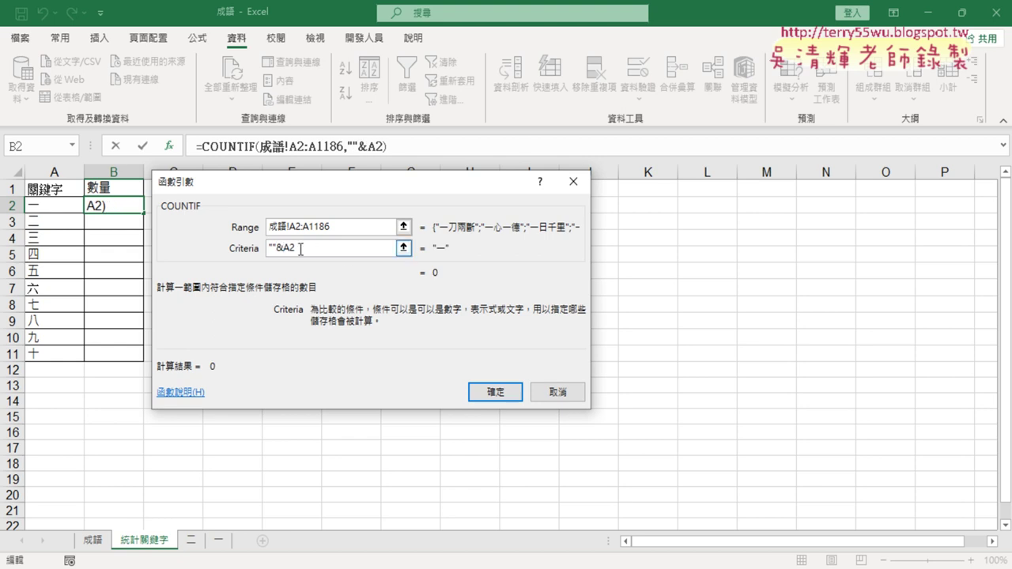
pyautogui.press('Left')
pyautogui.press('Left')
pyautogui.write('*')
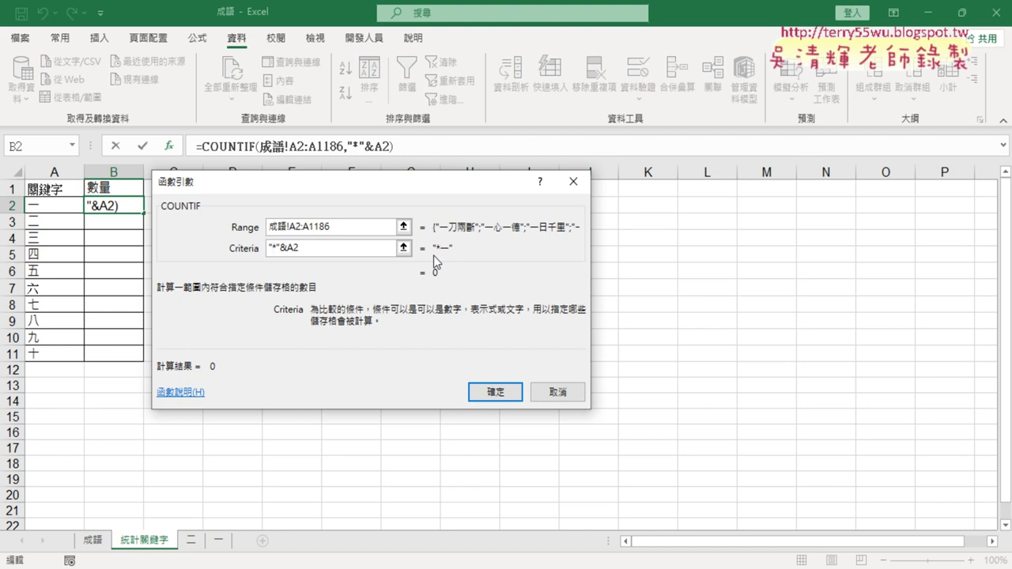
pyautogui.write('=')
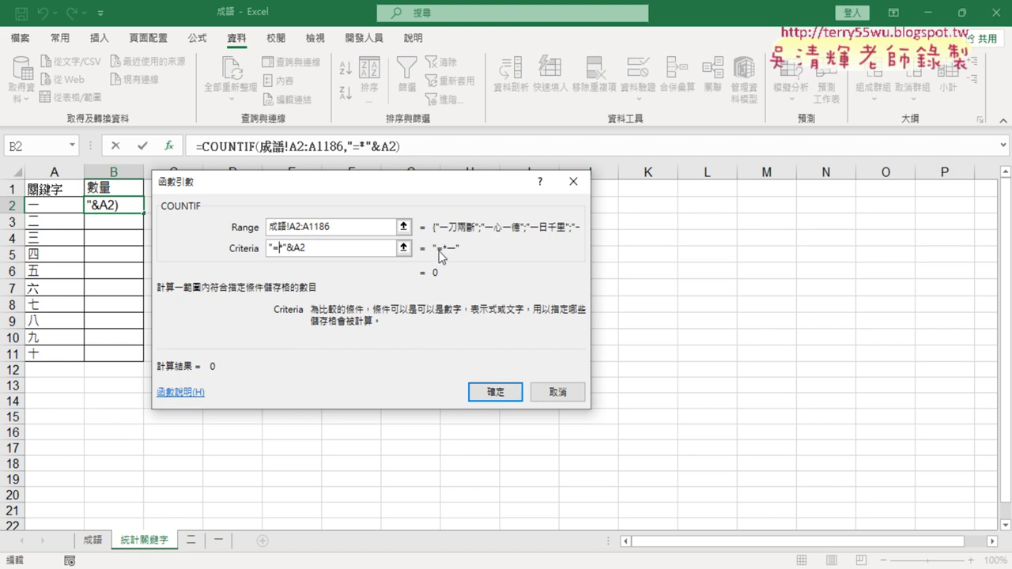
pyautogui.click(324, 250)
pyautogui.write('*')
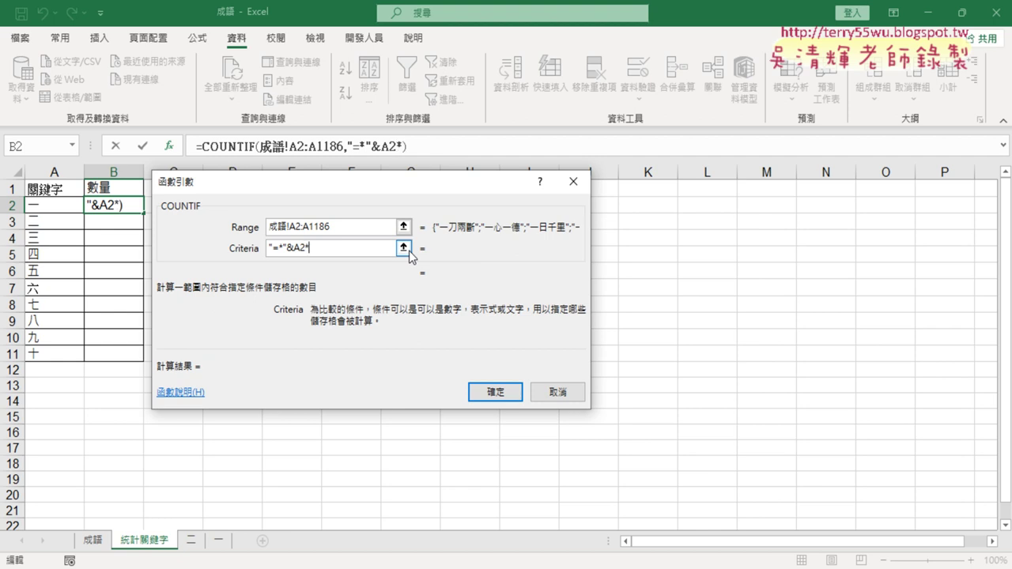
pyautogui.press('BackSpace')
pyautogui.write('&')
pyautogui.write('""')
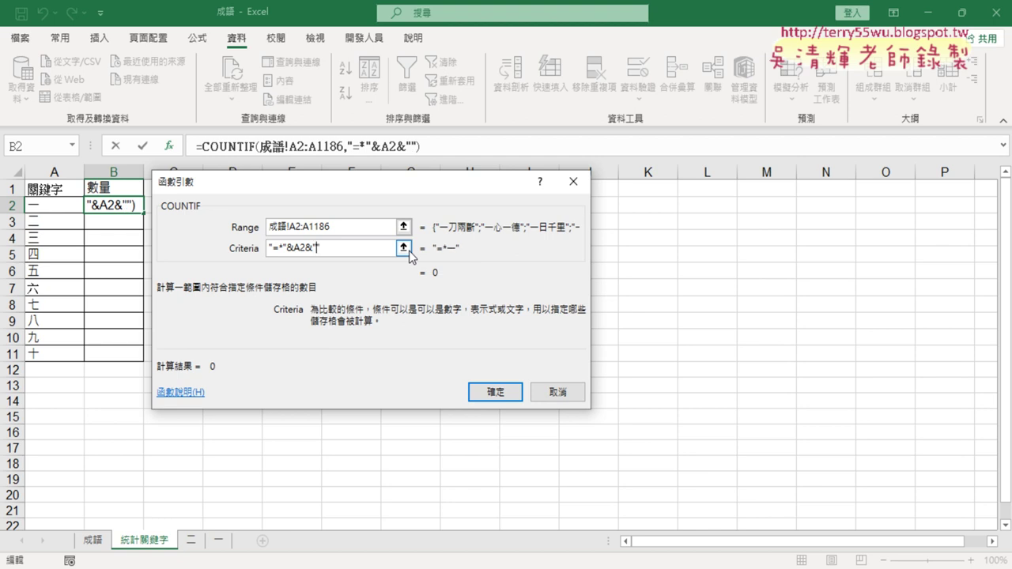
pyautogui.write('*')
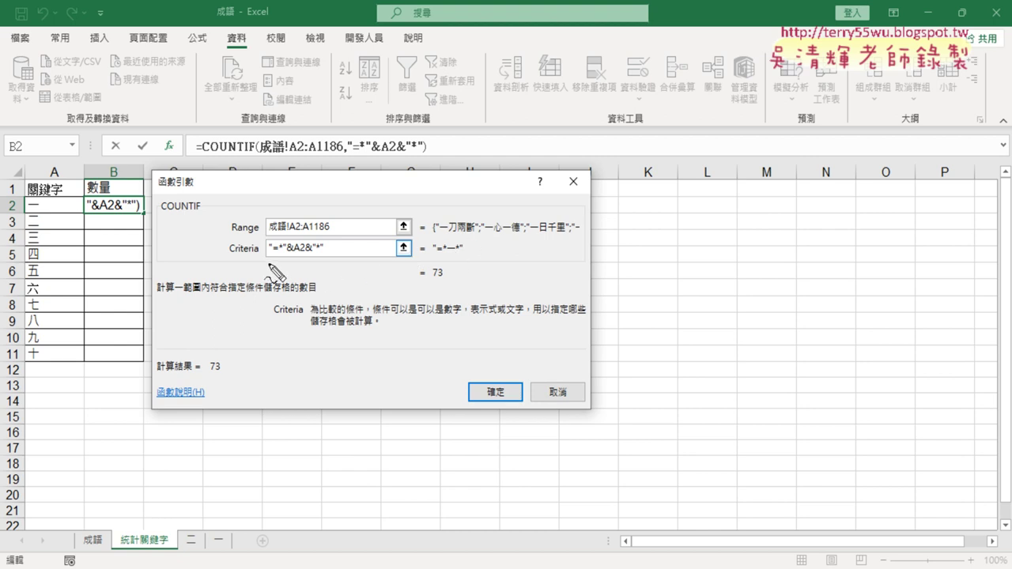
pyautogui.moveTo(269, 256); pyautogui.dragTo(454, 260)
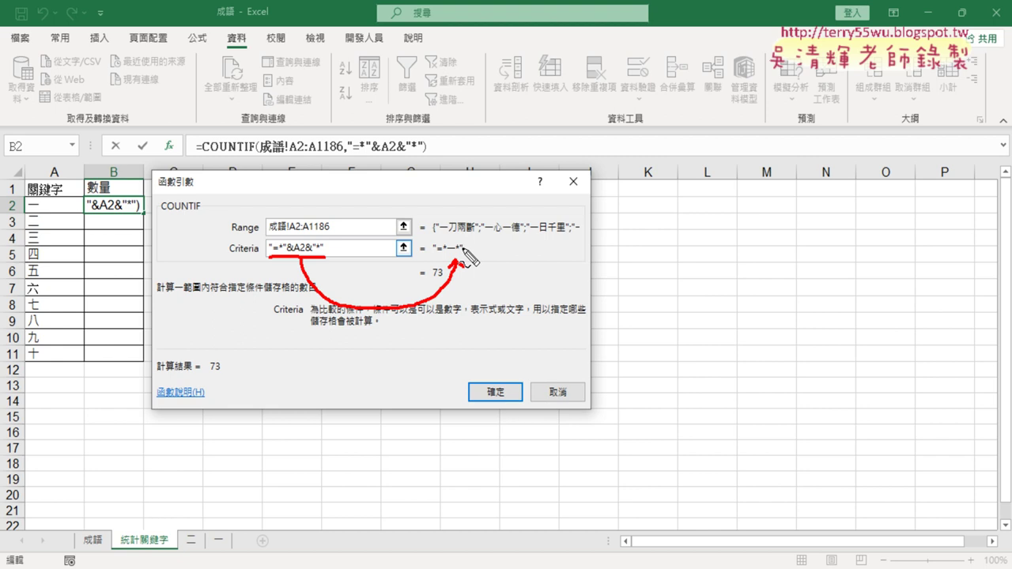
pyautogui.press('Escape')
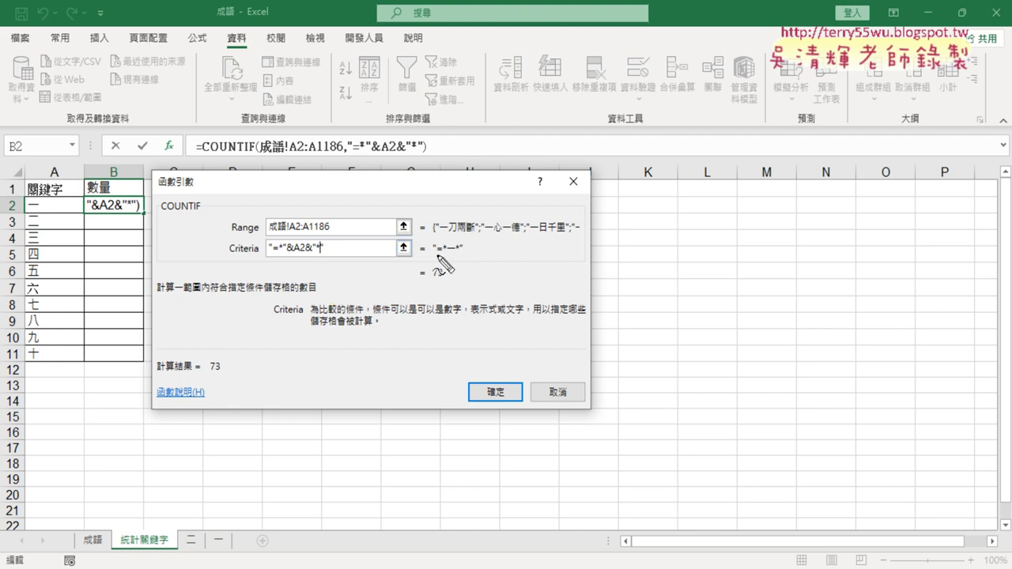
pyautogui.moveTo(444, 266); pyautogui.dragTo(448, 277)
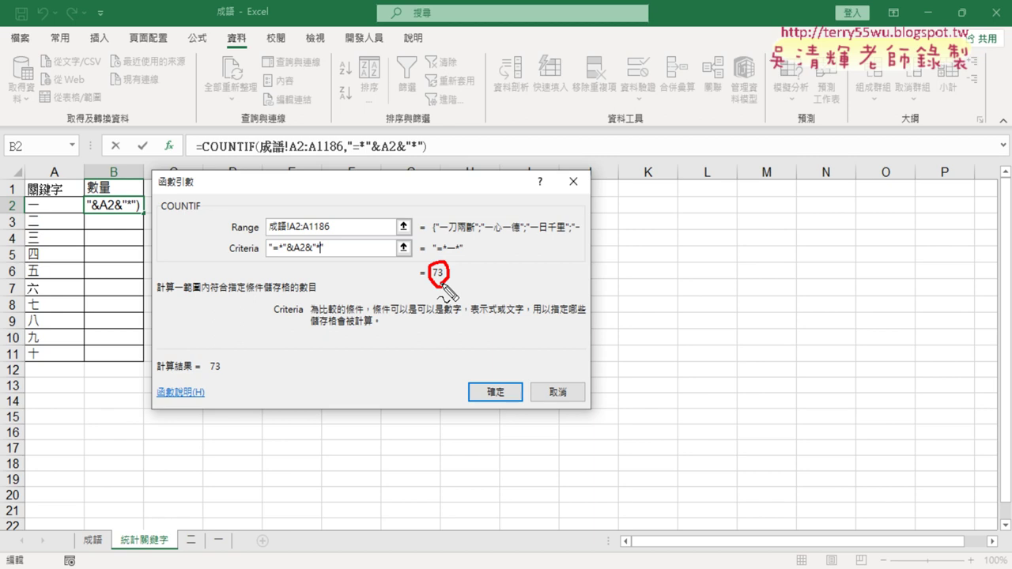
pyautogui.moveTo(496, 405)
pyautogui.mouseDown()
pyautogui.moveTo(484, 365)
pyautogui.moveTo(506, 400)
pyautogui.mouseUp()
pyautogui.moveTo(140, 202)
pyautogui.mouseDown()
pyautogui.moveTo(140, 289)
pyautogui.moveTo(165, 313)
pyautogui.mouseUp()
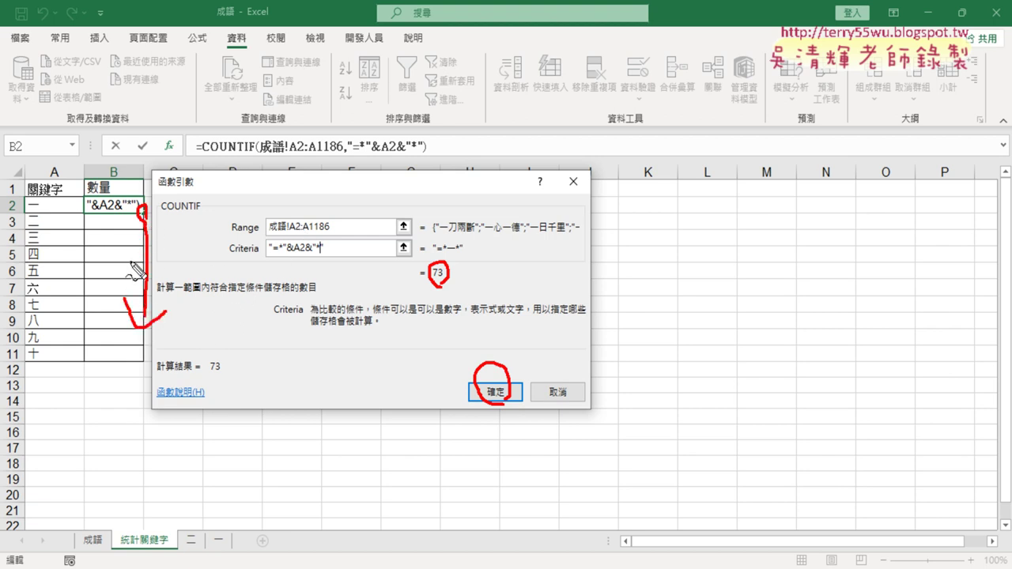
pyautogui.moveTo(291, 234); pyautogui.dragTo(330, 228)
pyautogui.moveTo(320, 250)
pyautogui.mouseDown()
pyautogui.moveTo(334, 247)
pyautogui.moveTo(309, 211)
pyautogui.moveTo(294, 240)
pyautogui.moveTo(323, 255)
pyautogui.mouseUp()
pyautogui.press('Escape')
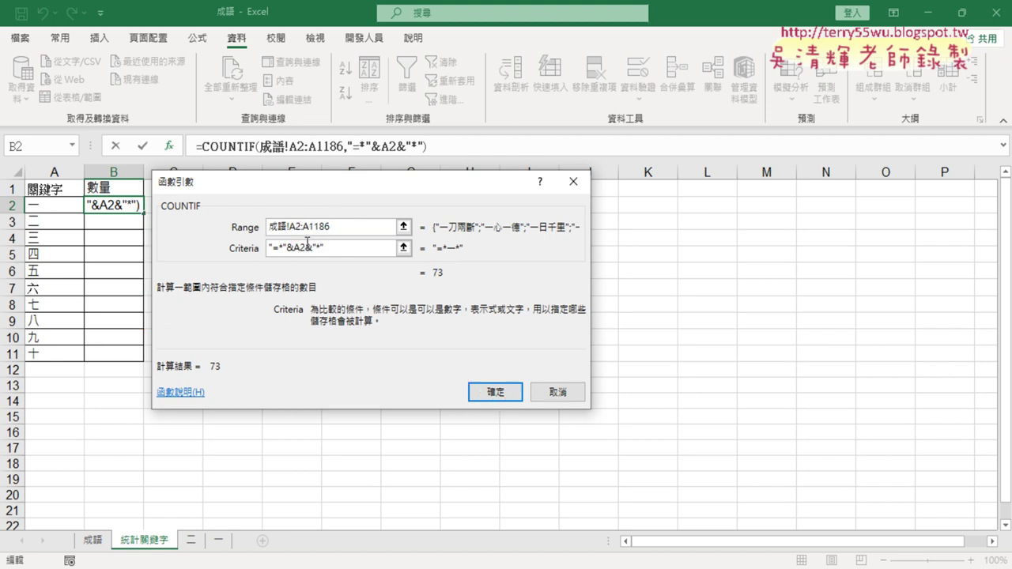
# Row-lock the lookup range to 成語!A$2:A$1186, with the wildcard criterion previewing 73.
pyautogui.click(295, 227)
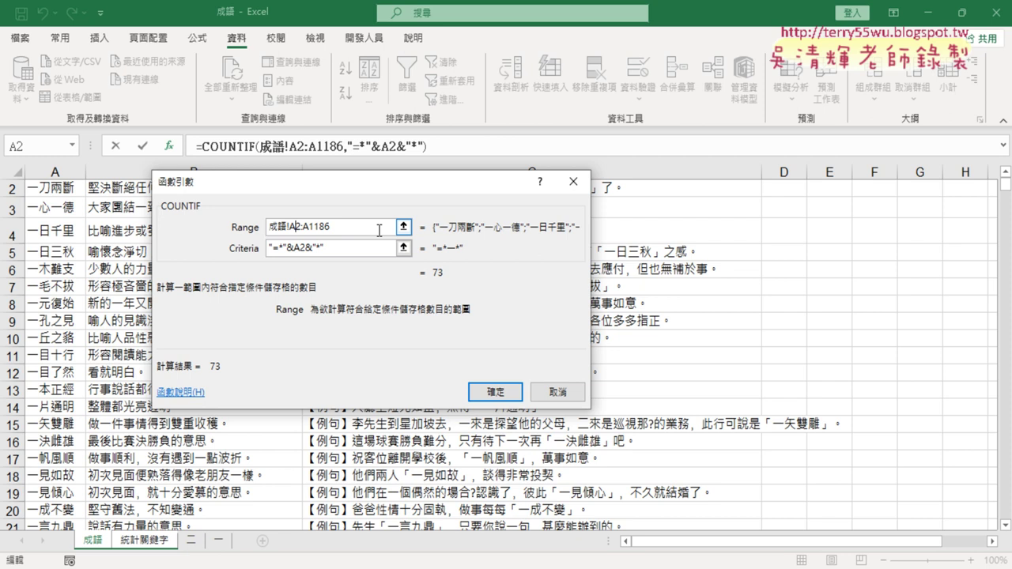
pyautogui.write('$')
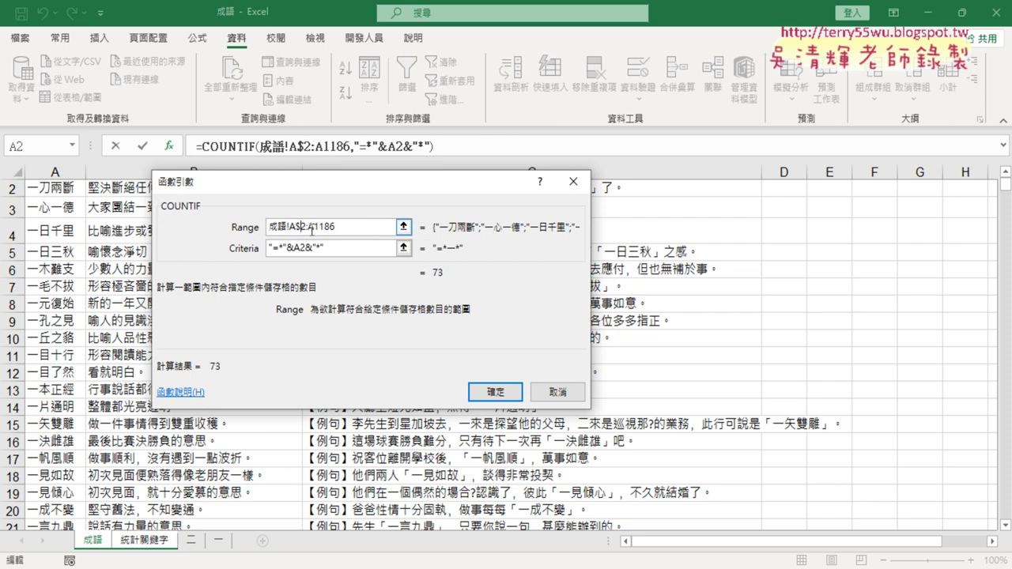
pyautogui.click(314, 227)
pyautogui.write('$')
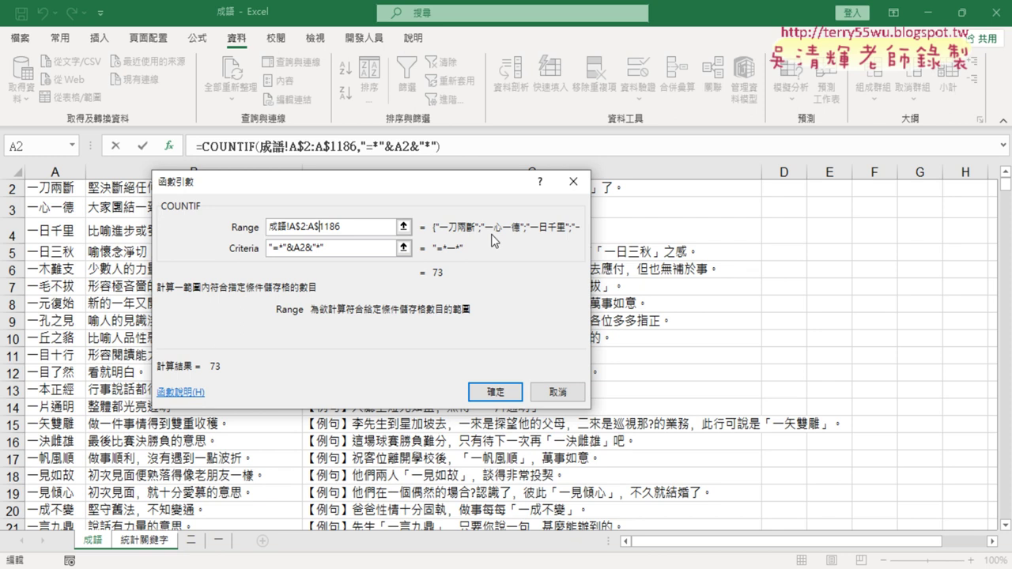
pyautogui.click(357, 249)
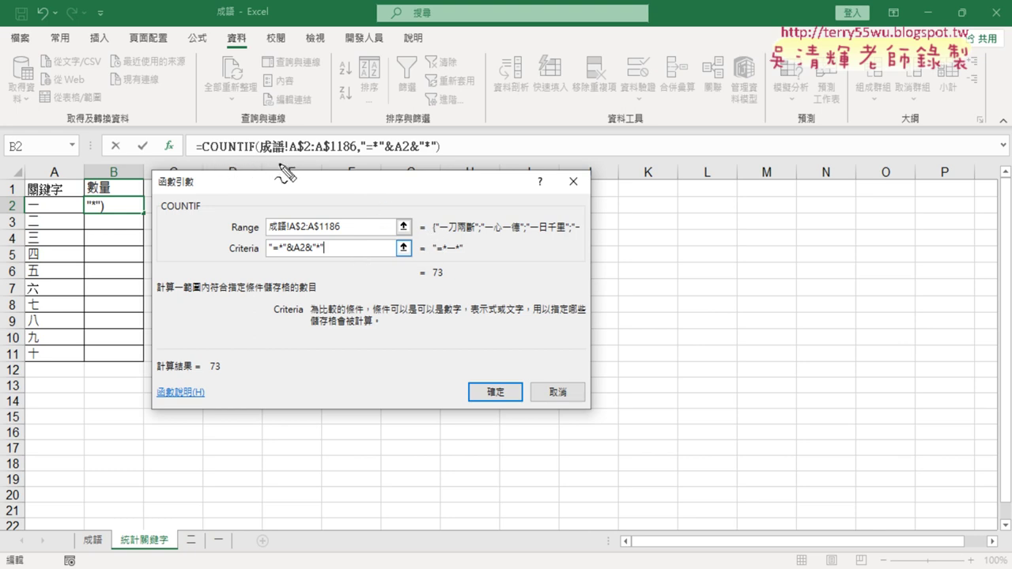
pyautogui.moveTo(192, 155)
pyautogui.mouseDown()
pyautogui.moveTo(251, 146)
pyautogui.moveTo(433, 156)
pyautogui.mouseUp()
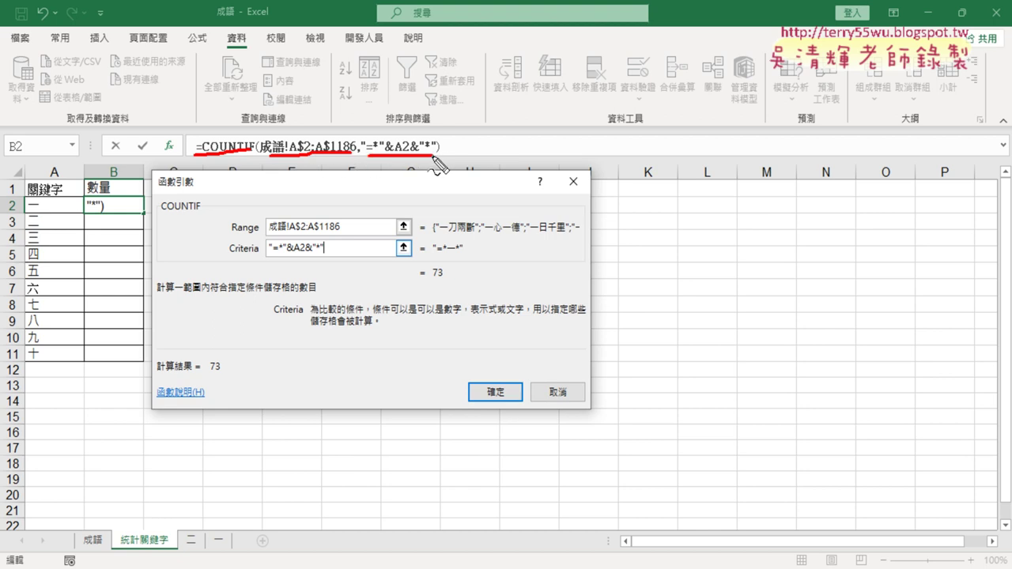
pyautogui.moveTo(503, 389); pyautogui.dragTo(484, 394)
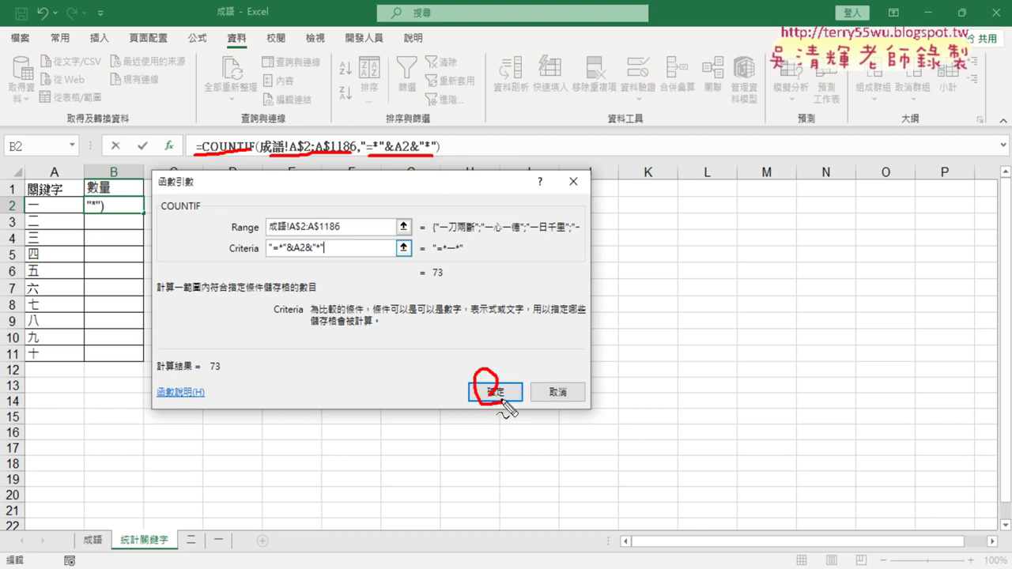
# Enter the B2 COUNTIF and fill it down to B11, giving counts 73, 2, 12, 7, 5, 1, 5, 9, 8, 8.
pyautogui.click(498, 393)
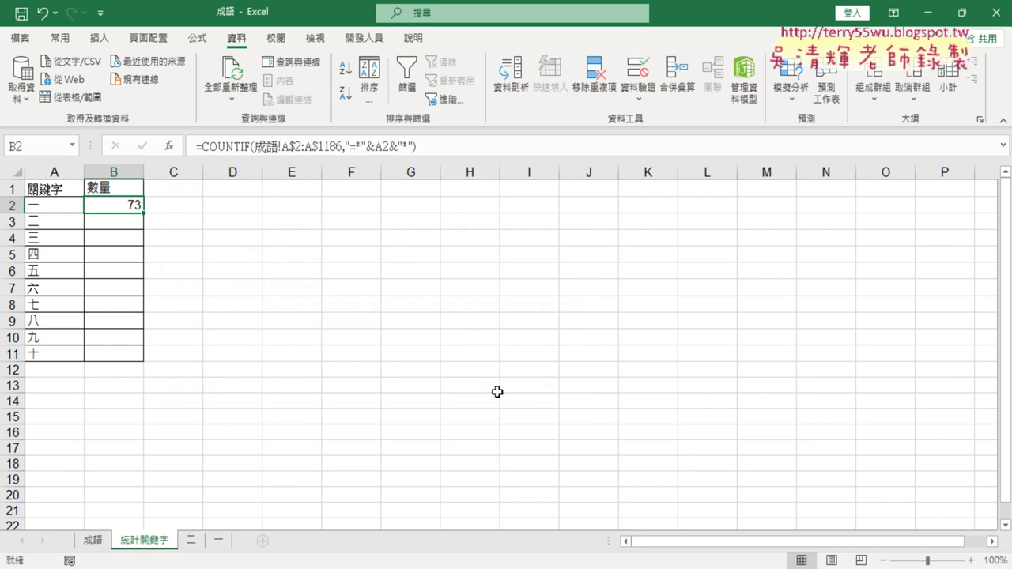
pyautogui.doubleClick(144, 212)
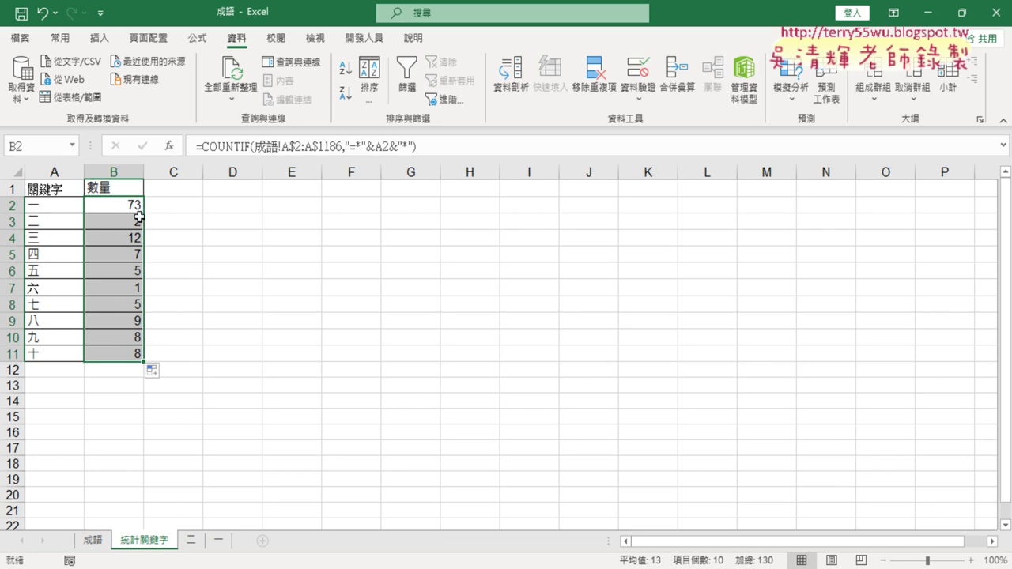
pyautogui.click(128, 205)
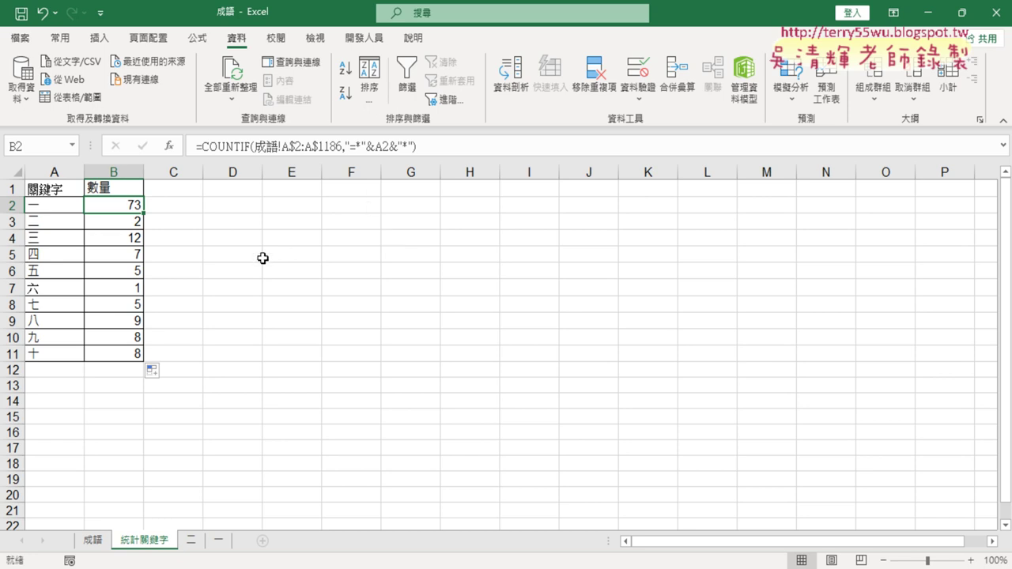
# Check the copied formulas in B4, B9, B7 and B2 against keywords such as 六 in A7.
pyautogui.click(126, 237)
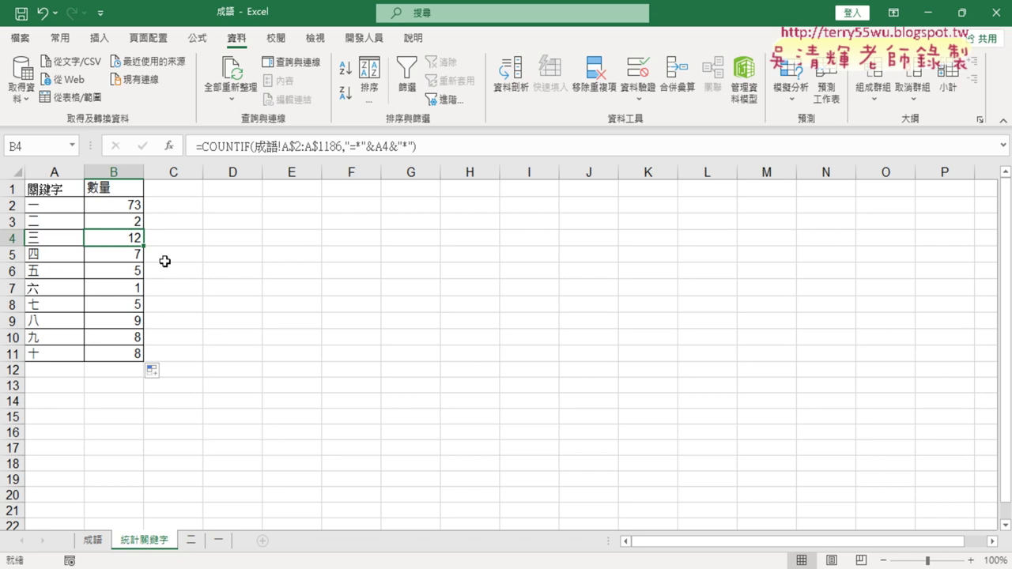
pyautogui.click(130, 325)
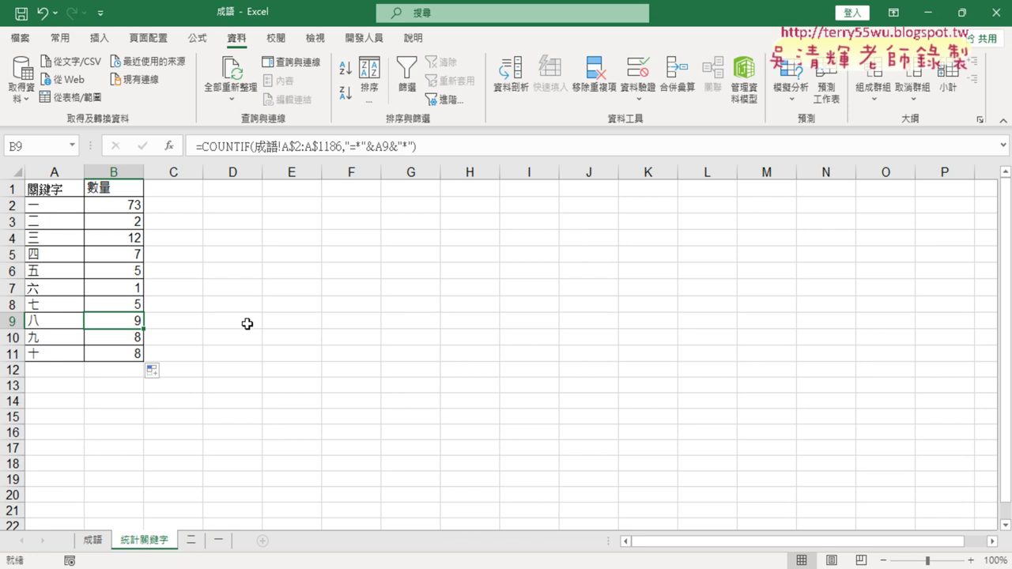
pyautogui.click(119, 288)
pyautogui.click(31, 290)
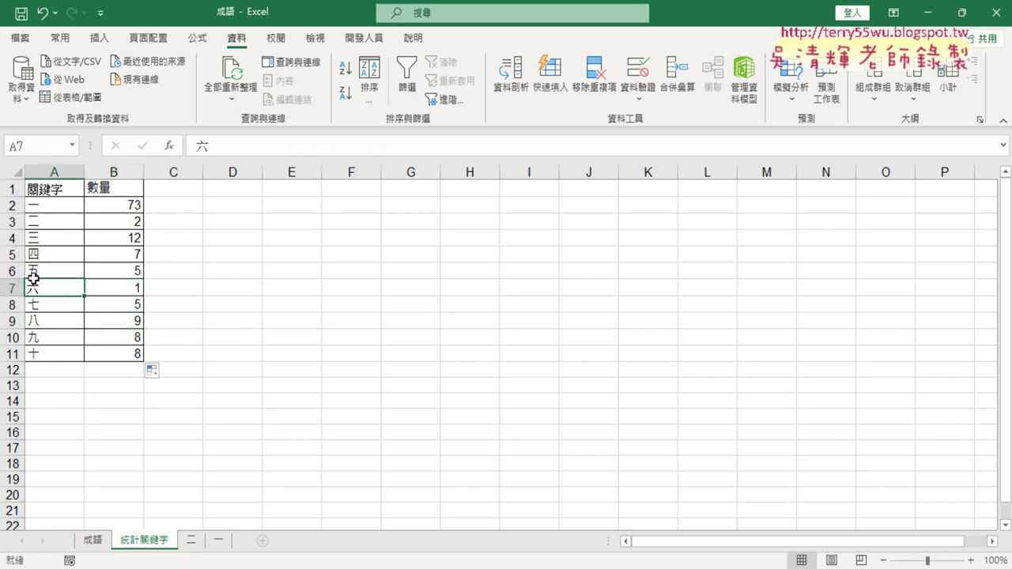
pyautogui.click(52, 219)
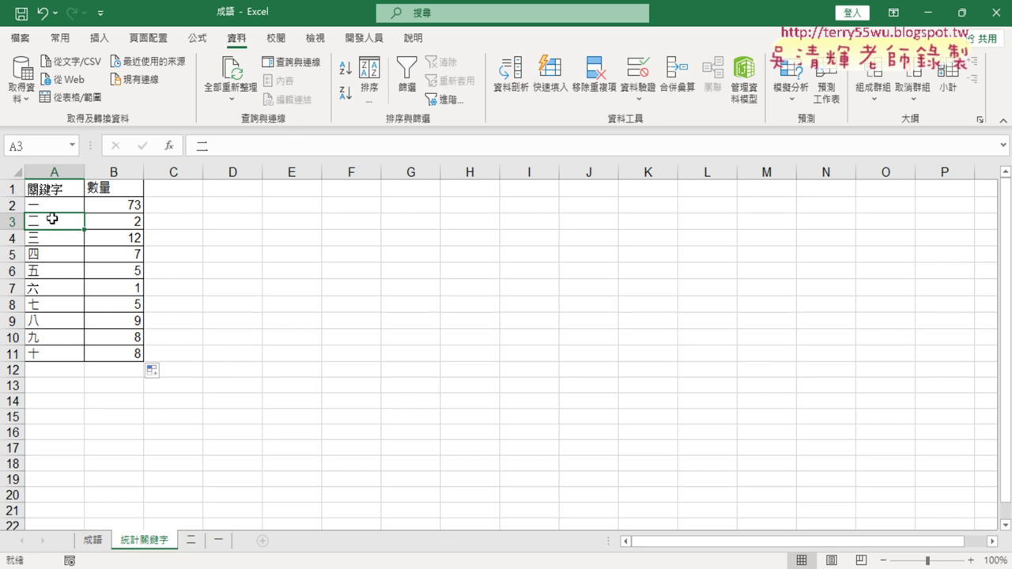
pyautogui.press('Down')
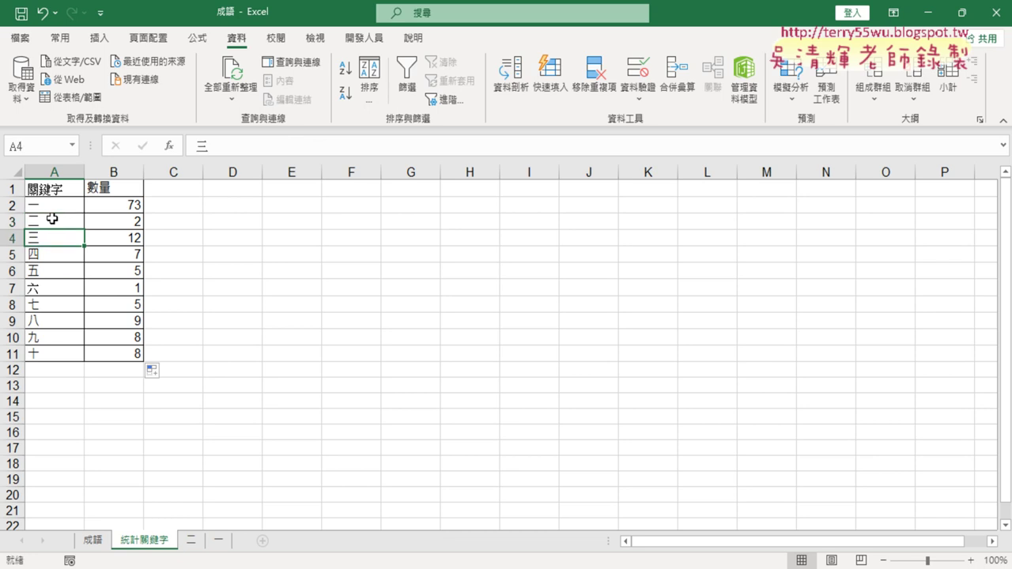
pyautogui.press('Down')
pyautogui.press('Down')
pyautogui.press('Down')
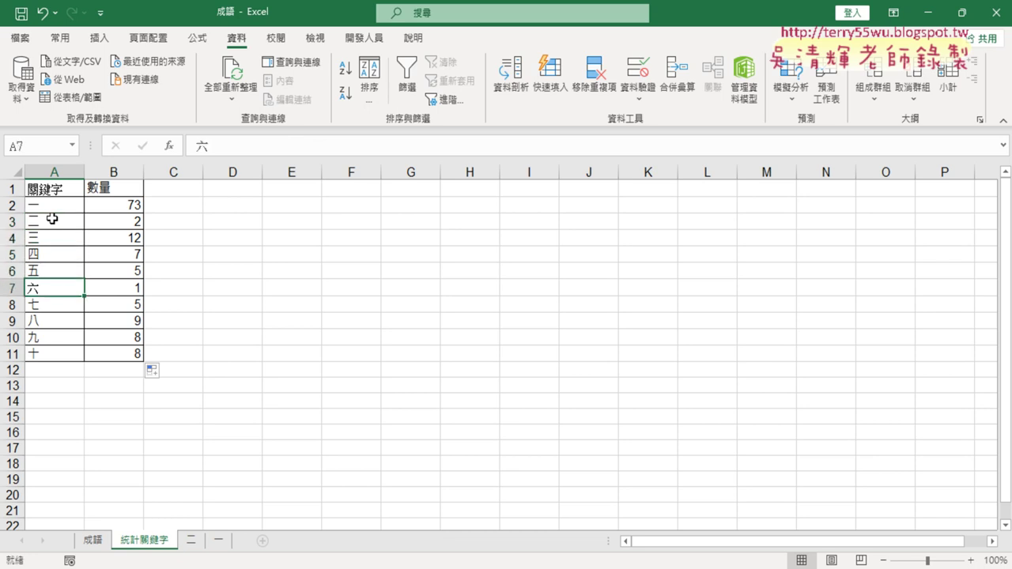
pyautogui.press('Right')
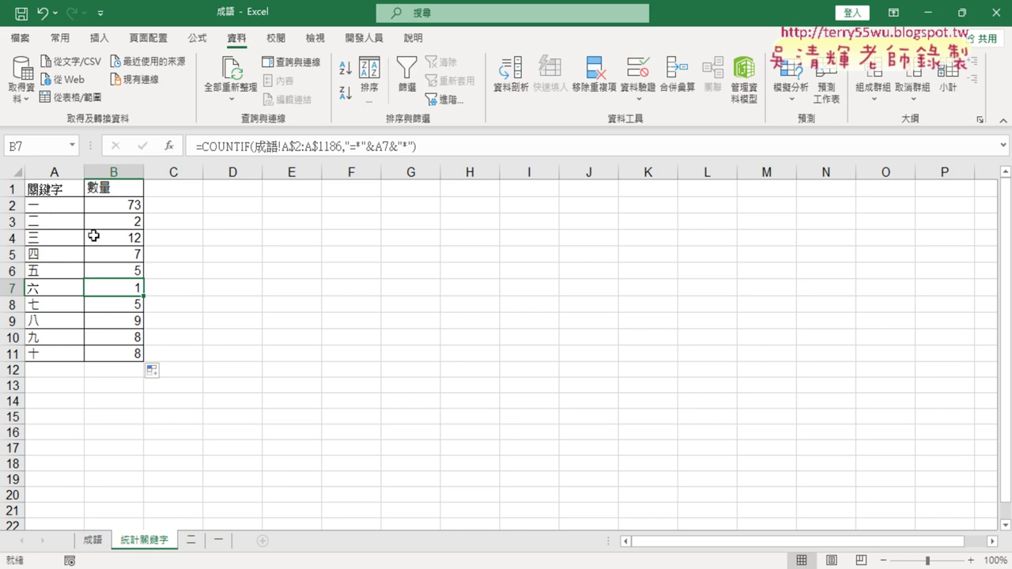
pyautogui.click(71, 290)
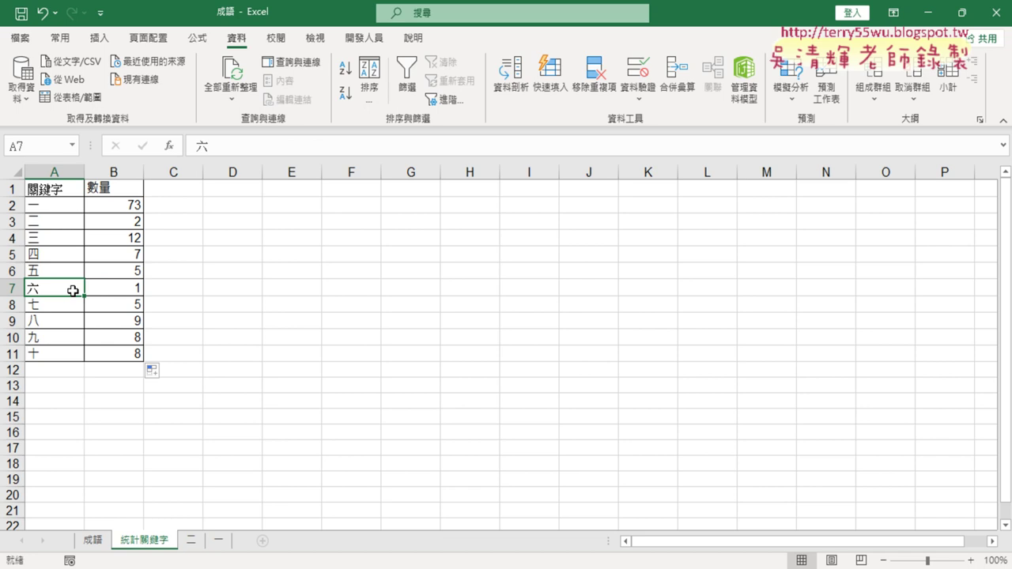
pyautogui.click(126, 206)
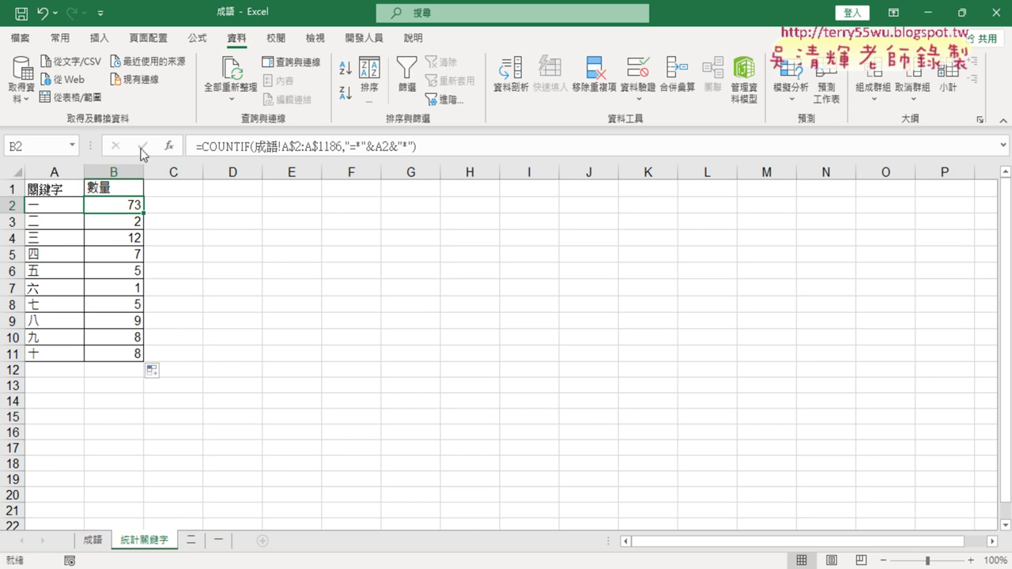
# Insert a 2-D clustered column chart of the 數量 counts for keywords 一 through 十.
pyautogui.click(100, 39)
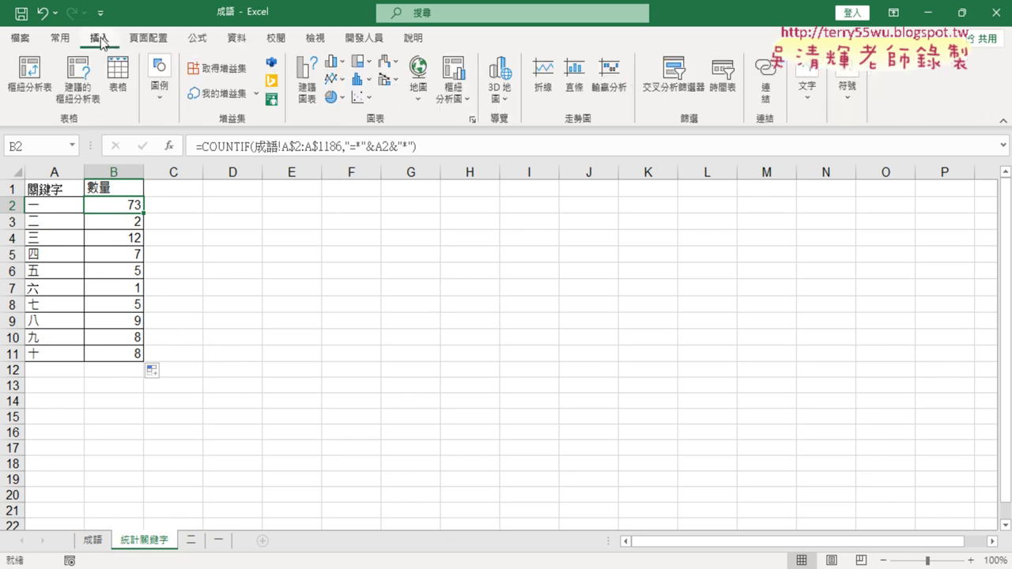
pyautogui.click(88, 253)
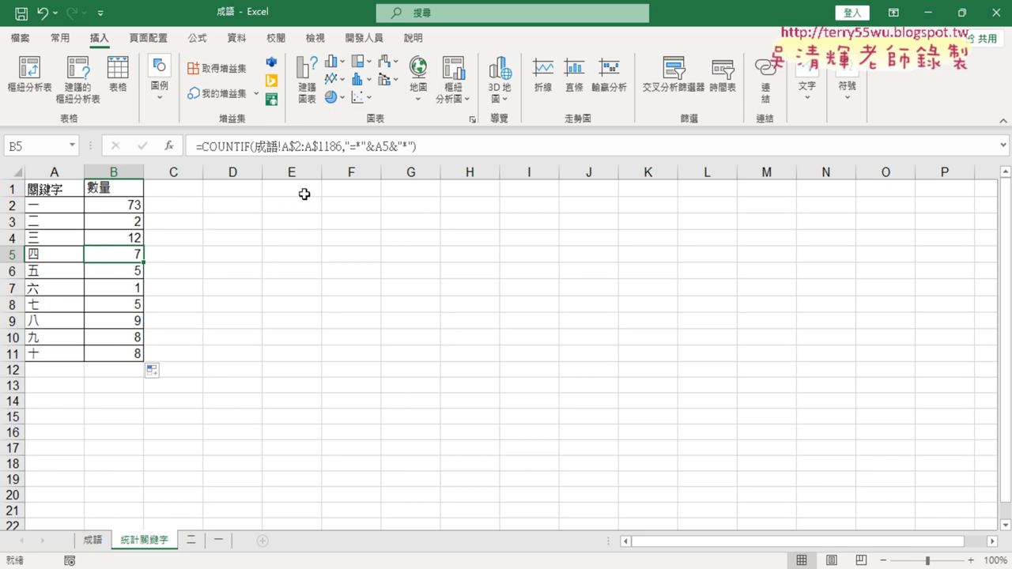
pyautogui.click(342, 61)
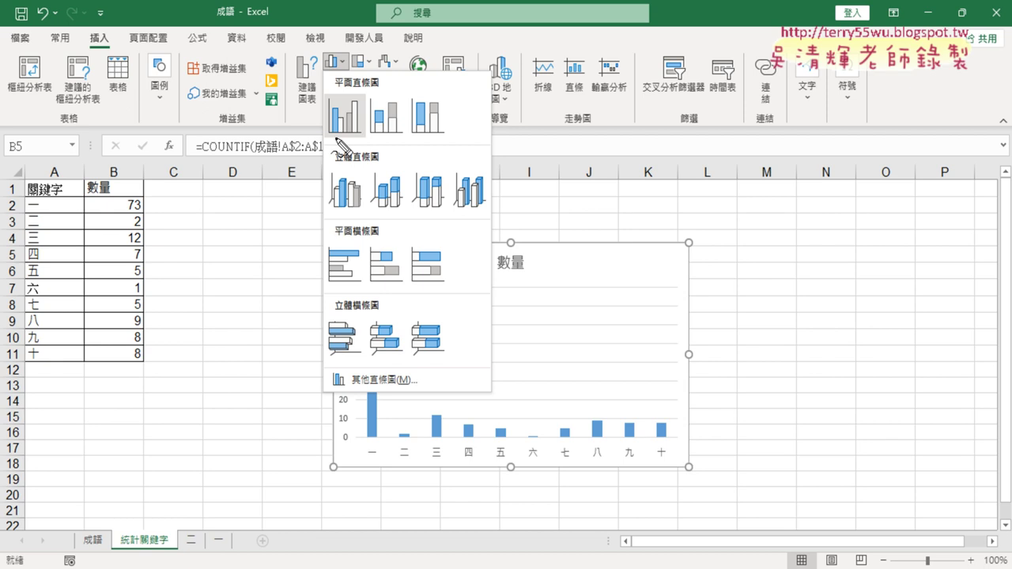
pyautogui.moveTo(113, 384); pyautogui.dragTo(115, 369)
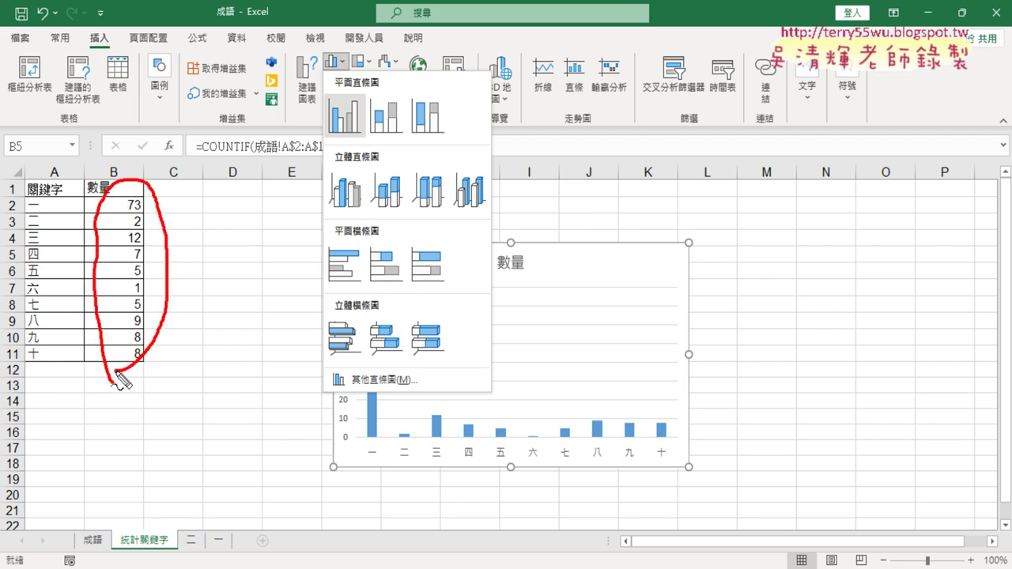
pyautogui.moveTo(108, 57); pyautogui.dragTo(106, 60)
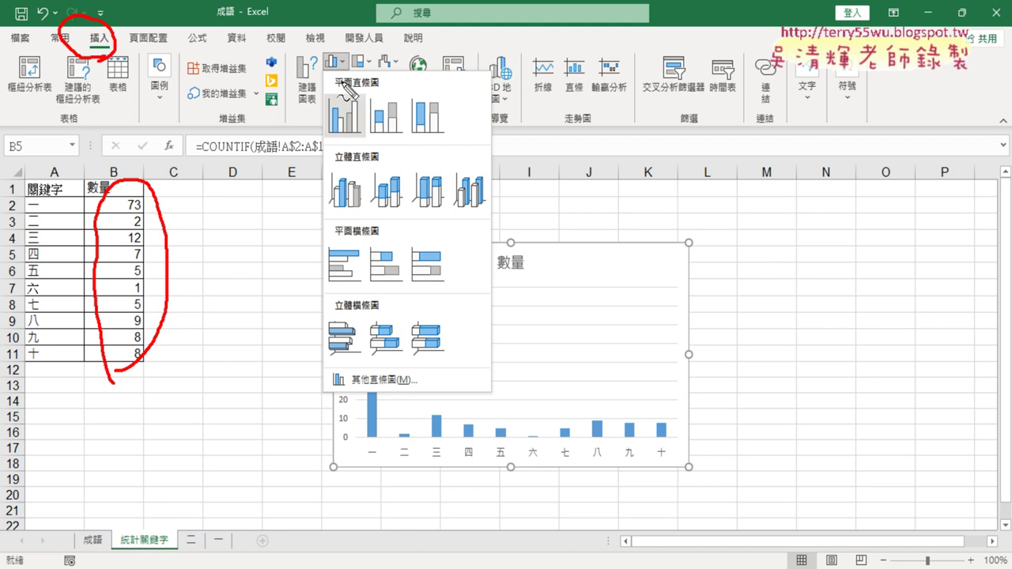
pyautogui.moveTo(324, 78); pyautogui.dragTo(348, 60)
pyautogui.moveTo(336, 148); pyautogui.dragTo(355, 152)
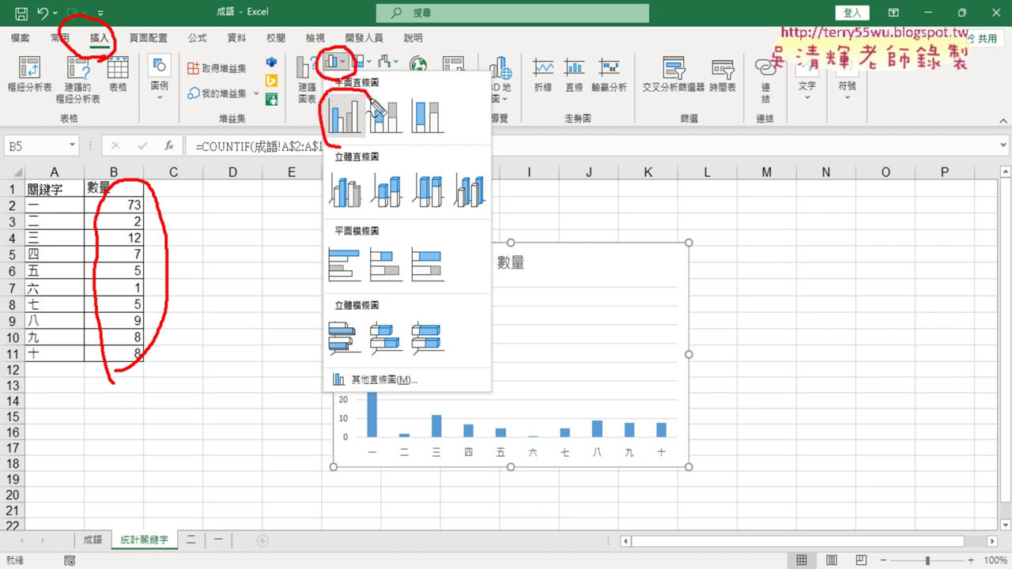
pyautogui.press('Escape')
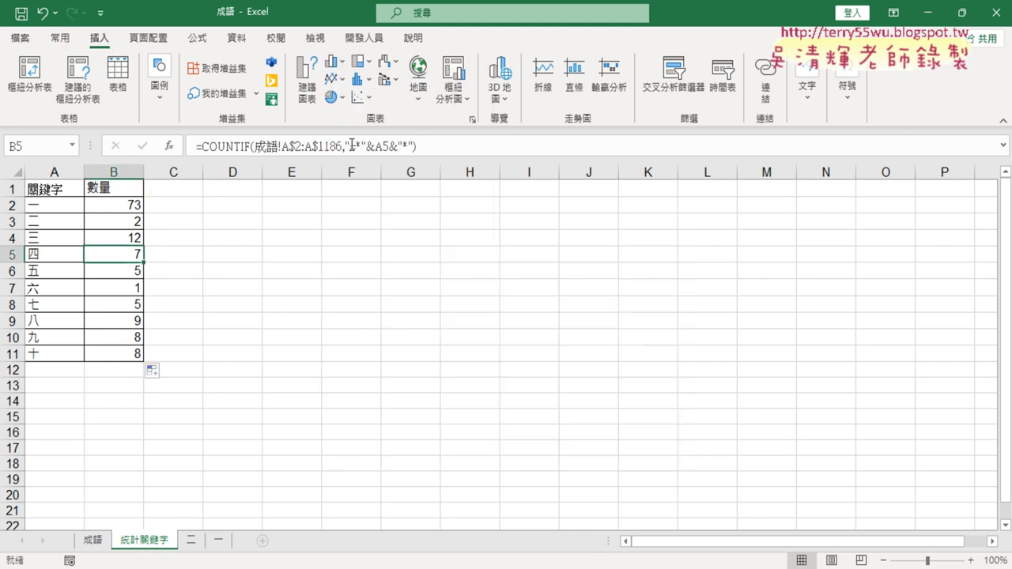
pyautogui.click(331, 71)
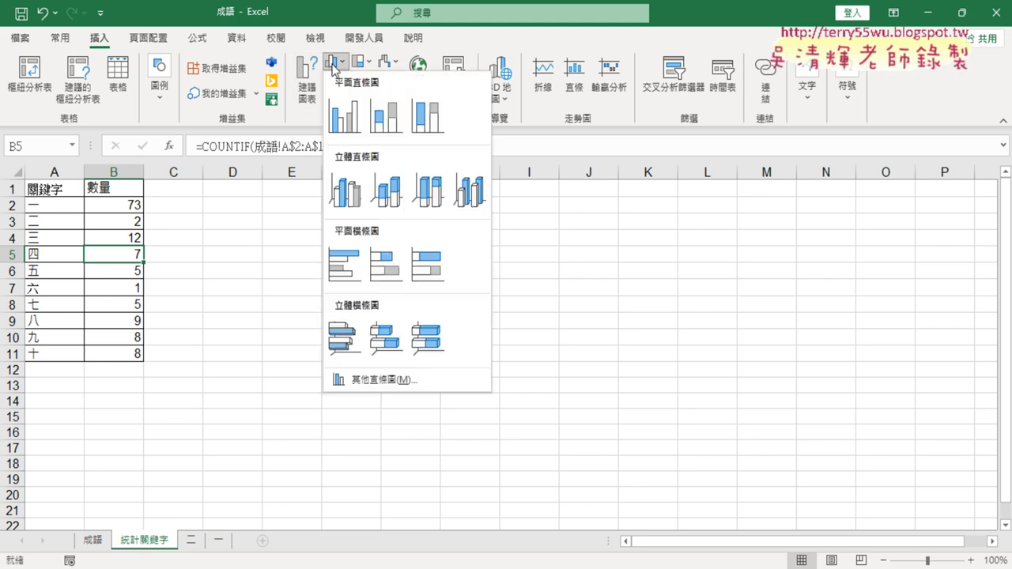
pyautogui.click(343, 118)
# Move the chart beside the counts table and stretch it across columns D to M, down to row 16.
pyautogui.moveTo(360, 258); pyautogui.dragTo(229, 214)
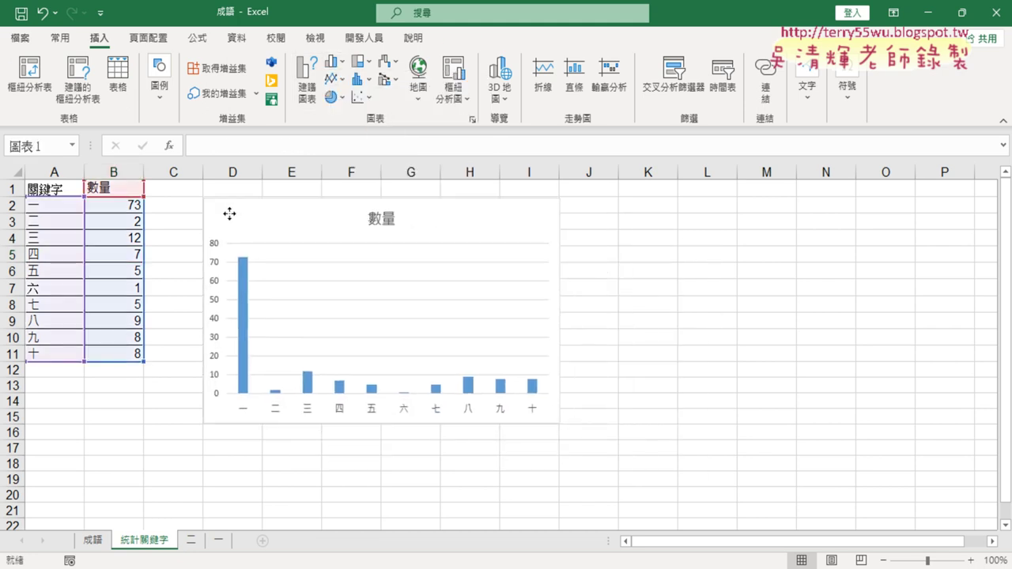
pyautogui.moveTo(560, 311); pyautogui.dragTo(796, 316)
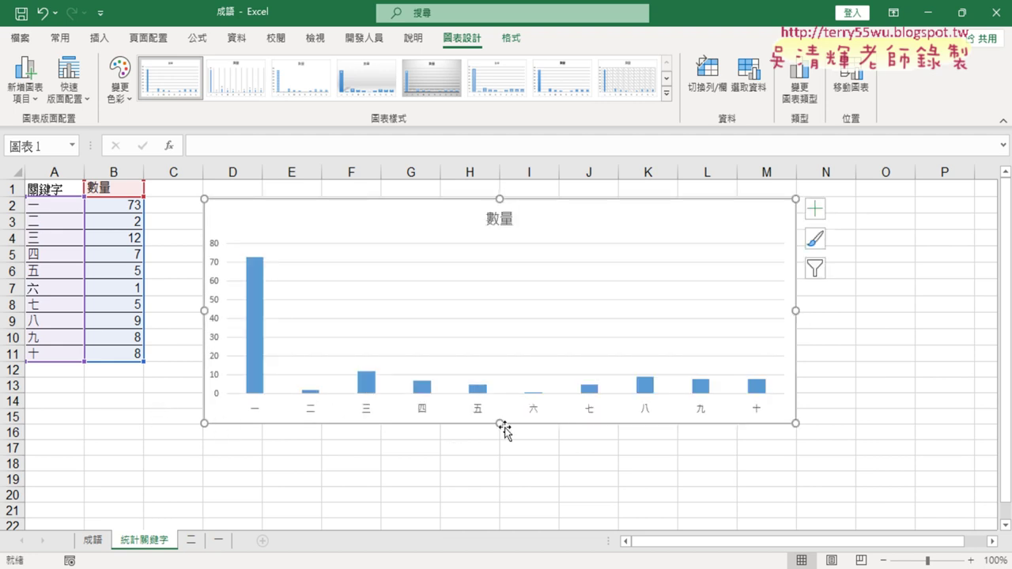
pyautogui.moveTo(502, 426); pyautogui.dragTo(502, 439)
pyautogui.click(508, 496)
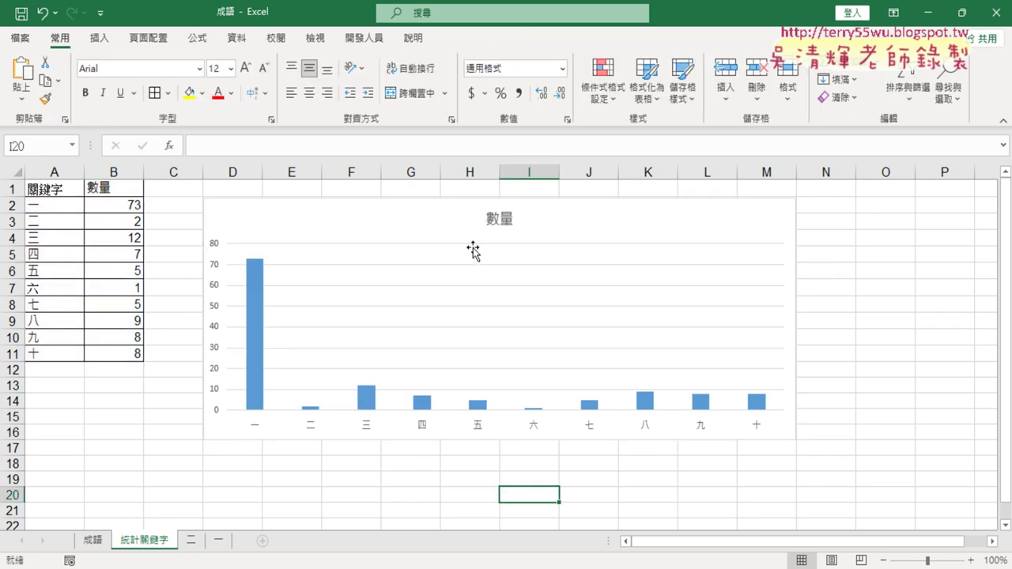
pyautogui.click(498, 223)
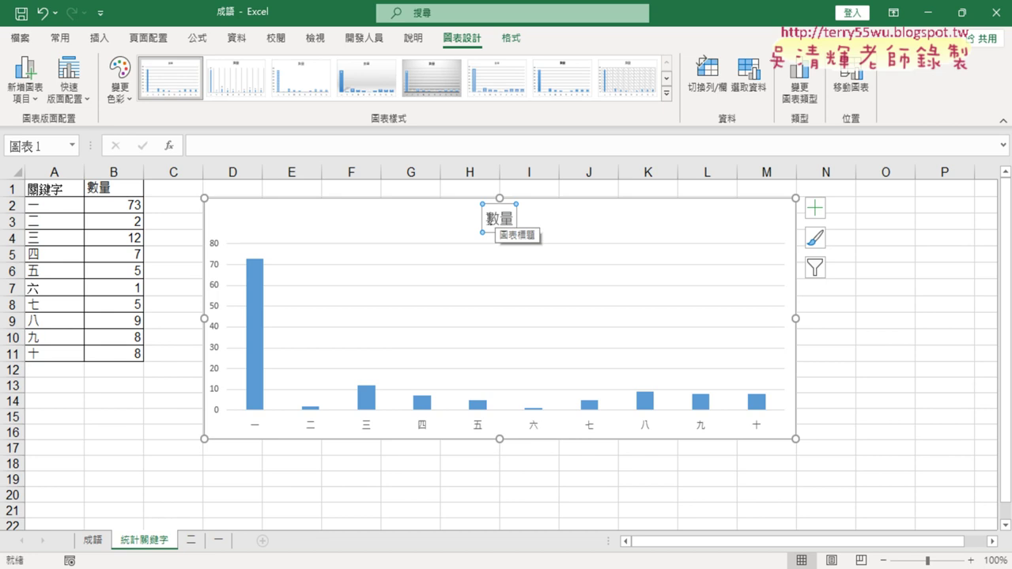
# Replace the chart title 數量 with 統計關鍵字.
pyautogui.moveTo(486, 219); pyautogui.dragTo(516, 219)
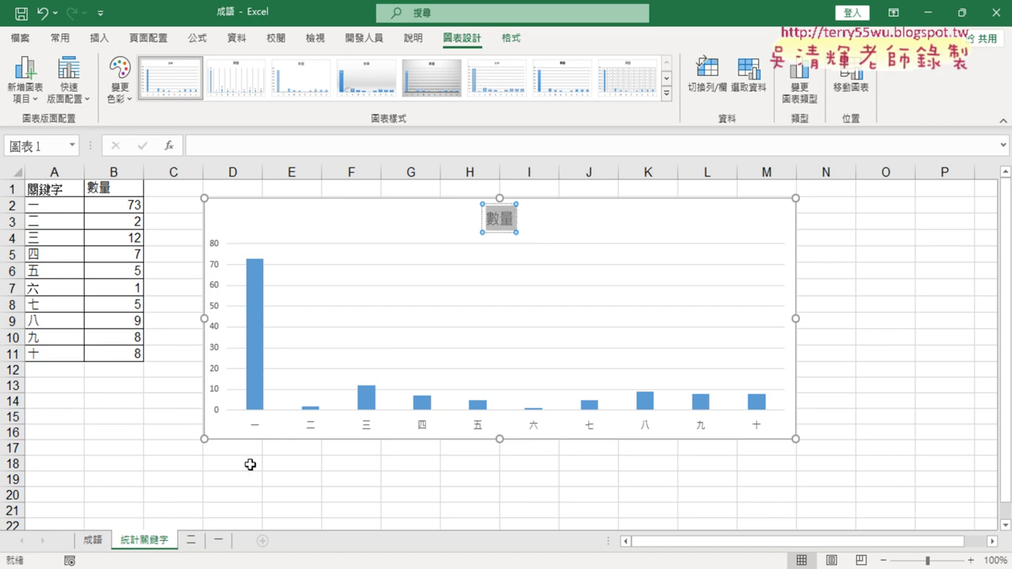
pyautogui.doubleClick(149, 544)
pyautogui.hotkey('ctrl', 'c')
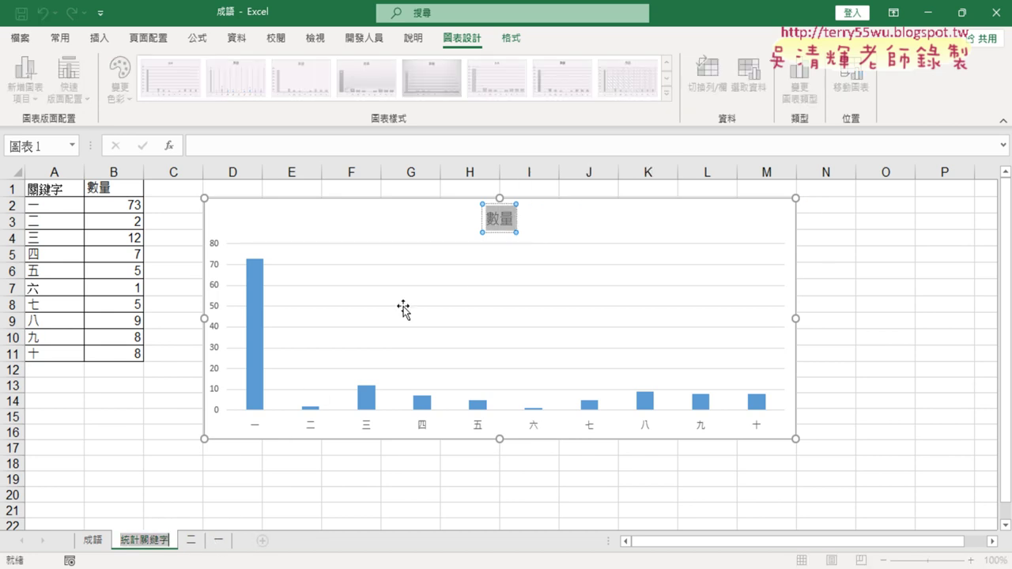
pyautogui.rightClick(498, 222)
pyautogui.press('Escape')
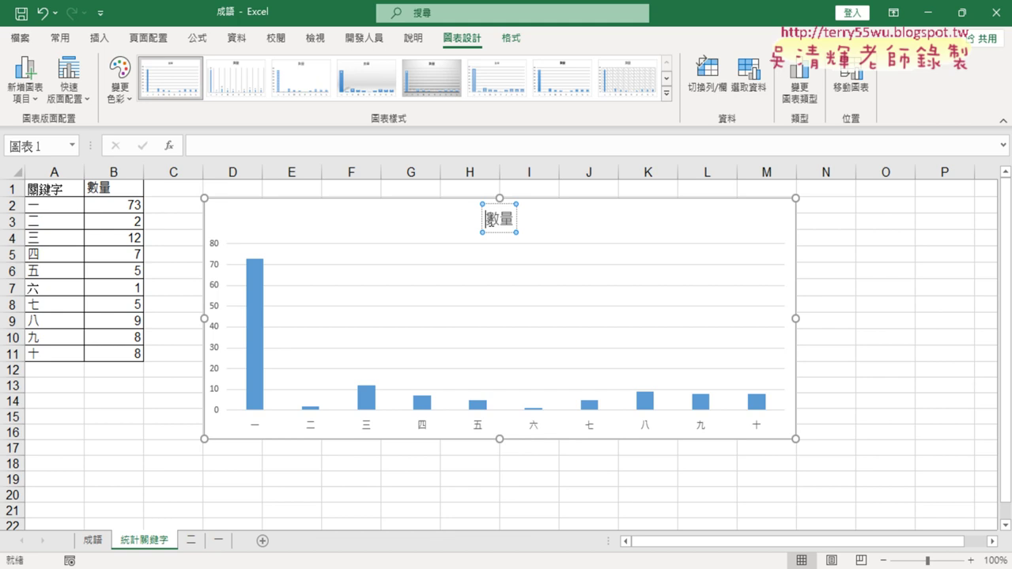
pyautogui.hotkey('ctrl', 'v')
pyautogui.press('Escape')
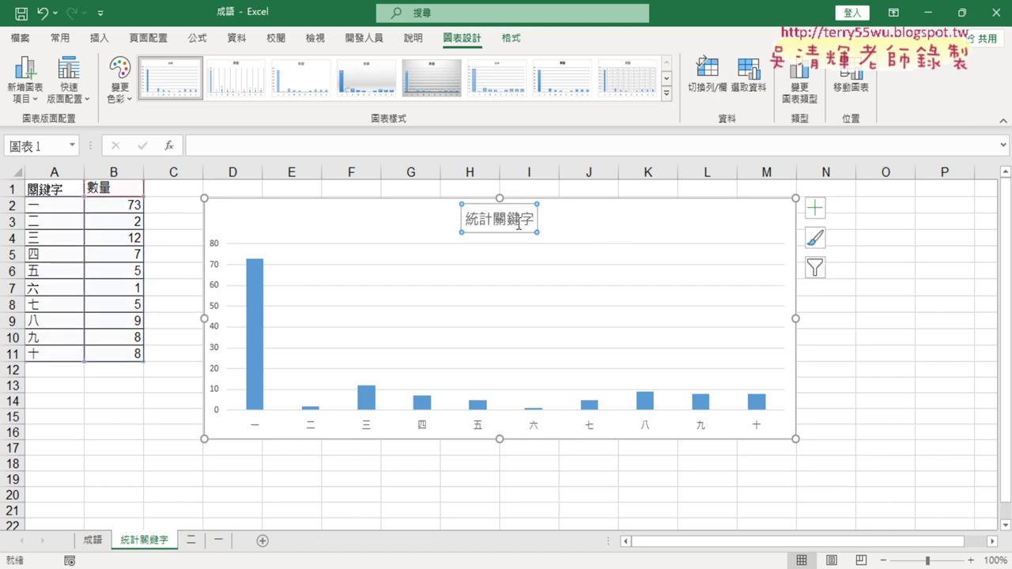
# Format the chart title red, bold and size 20.
pyautogui.click(62, 38)
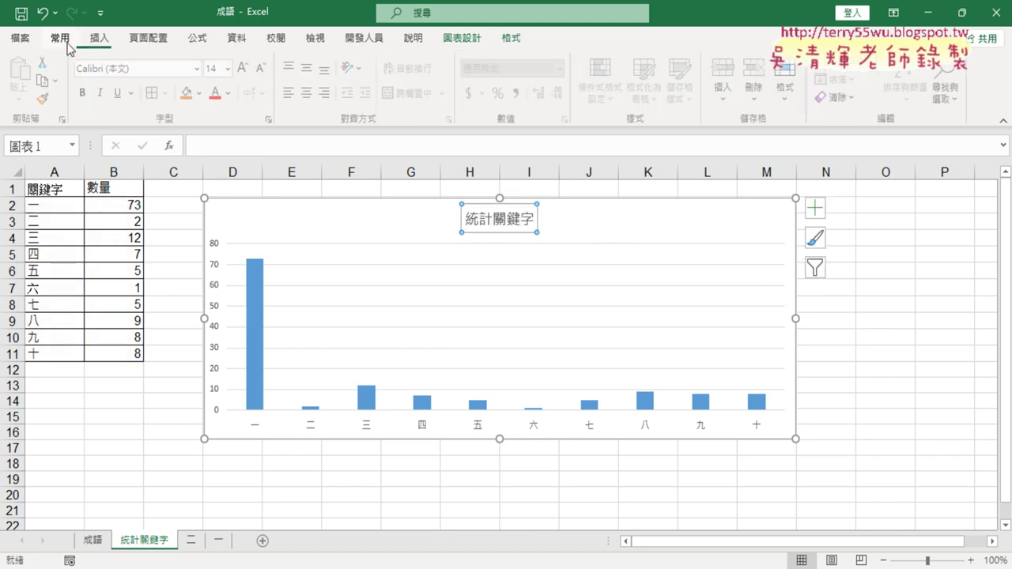
pyautogui.click(218, 93)
pyautogui.click(86, 92)
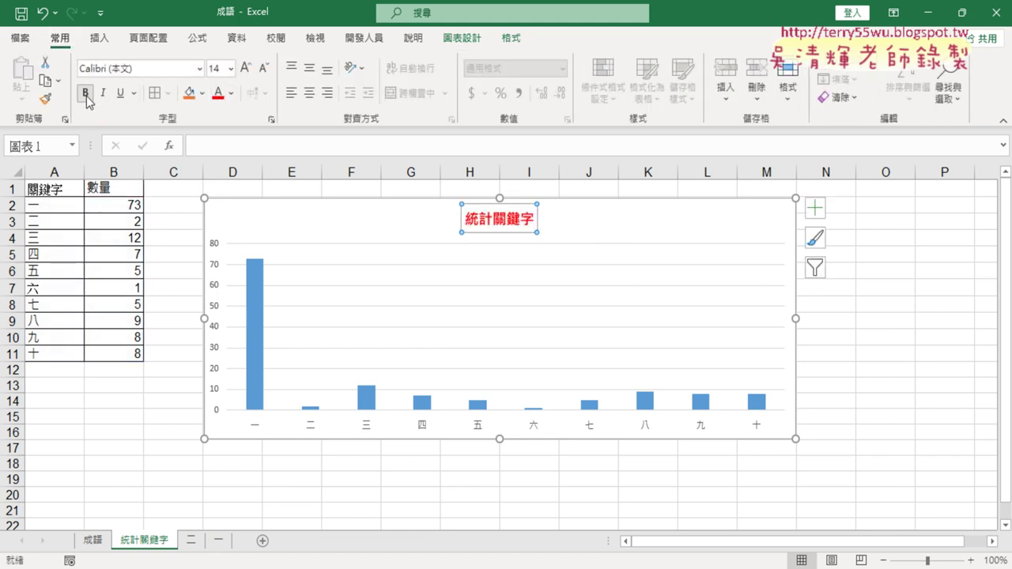
pyautogui.click(231, 69)
pyautogui.click(227, 249)
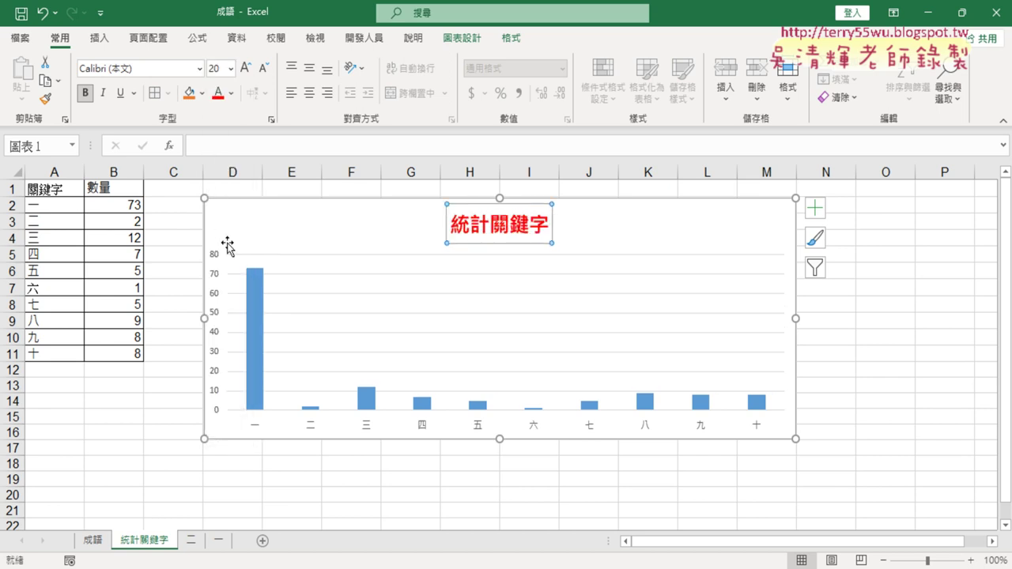
pyautogui.click(884, 368)
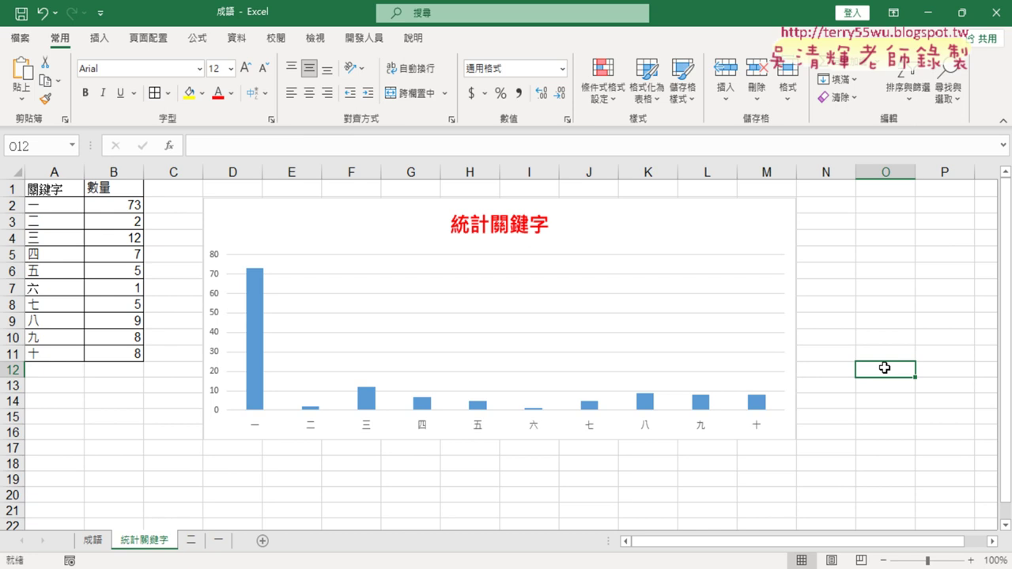
pyautogui.moveTo(43, 207); pyautogui.dragTo(45, 352)
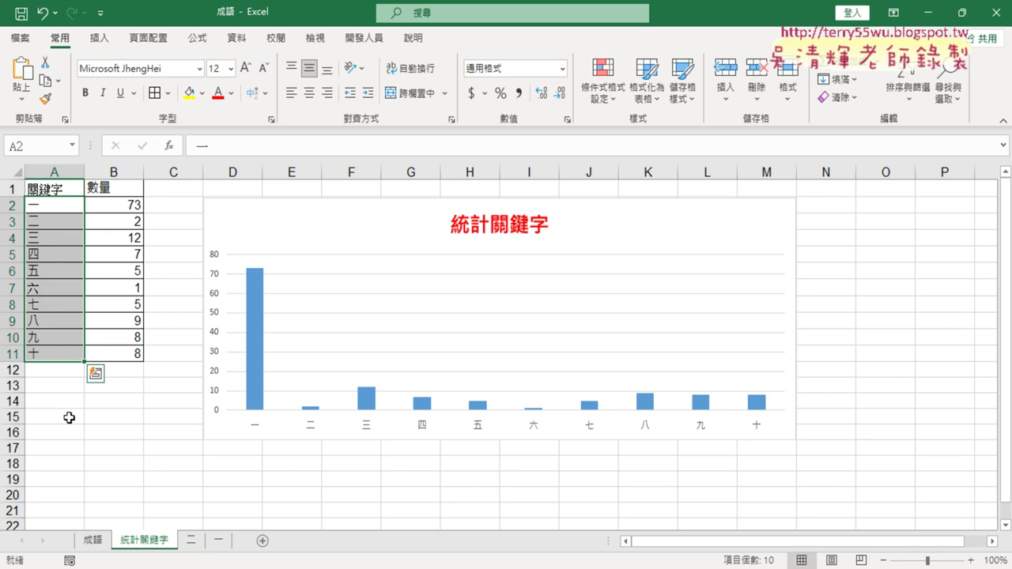